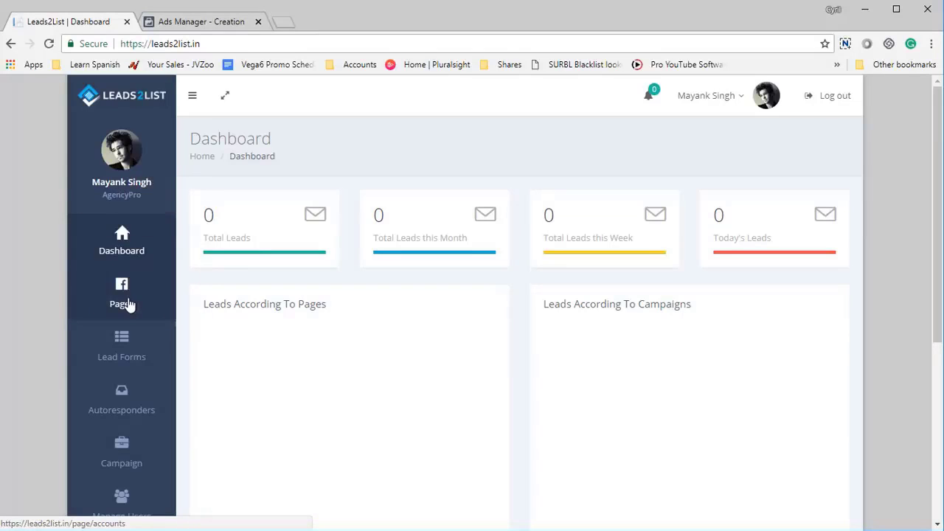
- Open the list of connected Facebook pages, review it, and start adding a new page
{"action": "left_click", "coordinate": [126, 302]}
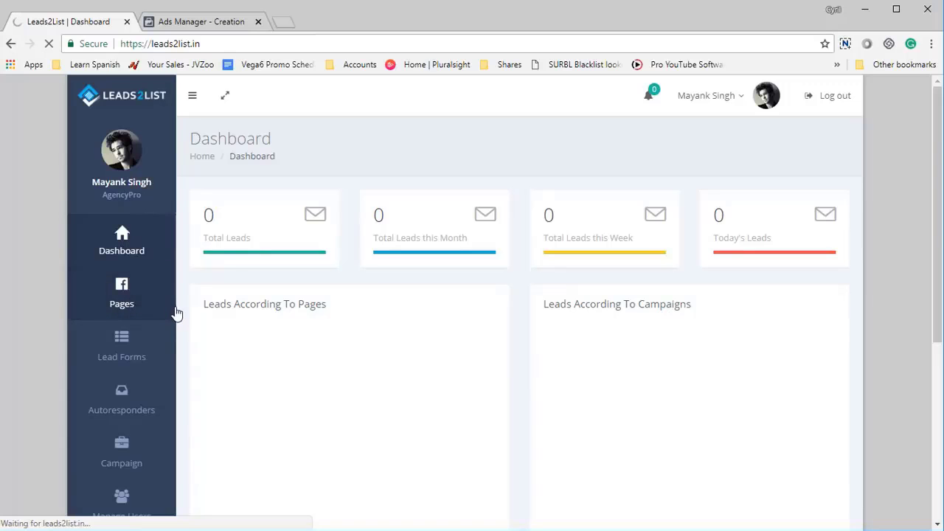
{"action": "scroll", "coordinate": [334, 284], "scroll_direction": "down", "scroll_amount": 1}
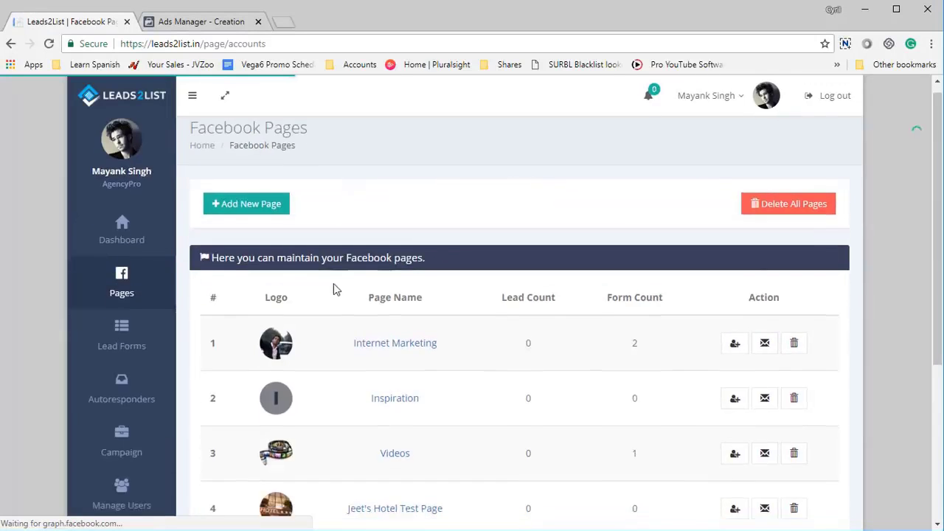
{"action": "scroll", "coordinate": [328, 293], "scroll_direction": "down", "scroll_amount": 3}
{"action": "scroll", "coordinate": [407, 335], "scroll_direction": "up", "scroll_amount": 2}
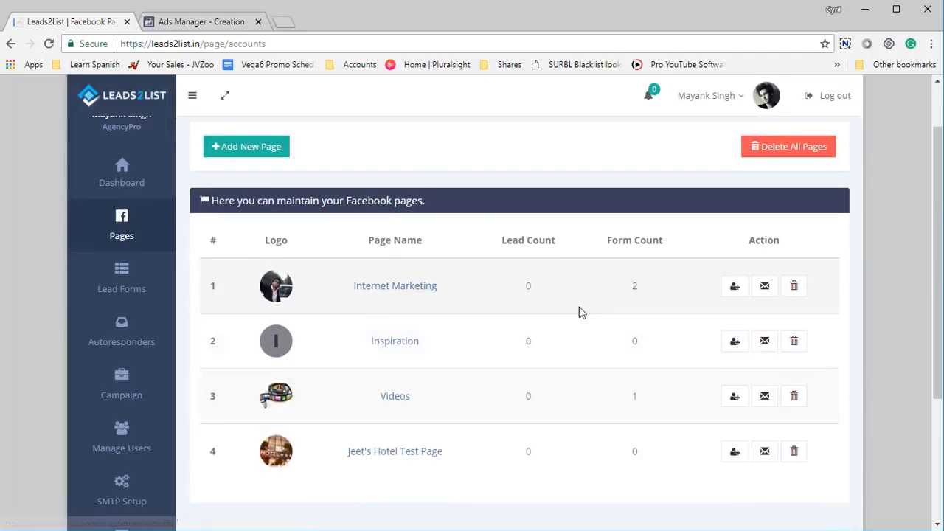
{"action": "left_click", "coordinate": [270, 160]}
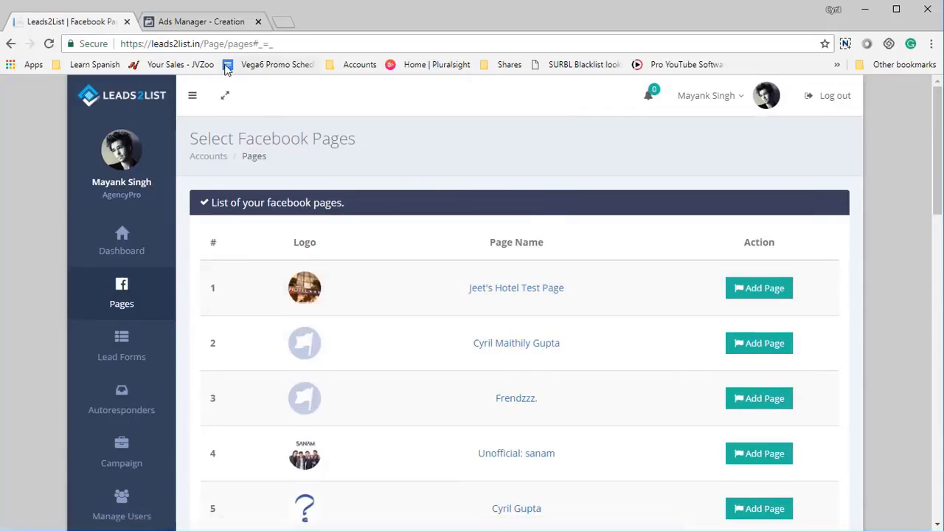
- Look through the available Facebook pages and add the hotel test page
{"action": "scroll", "coordinate": [546, 265], "scroll_direction": "down", "scroll_amount": 12}
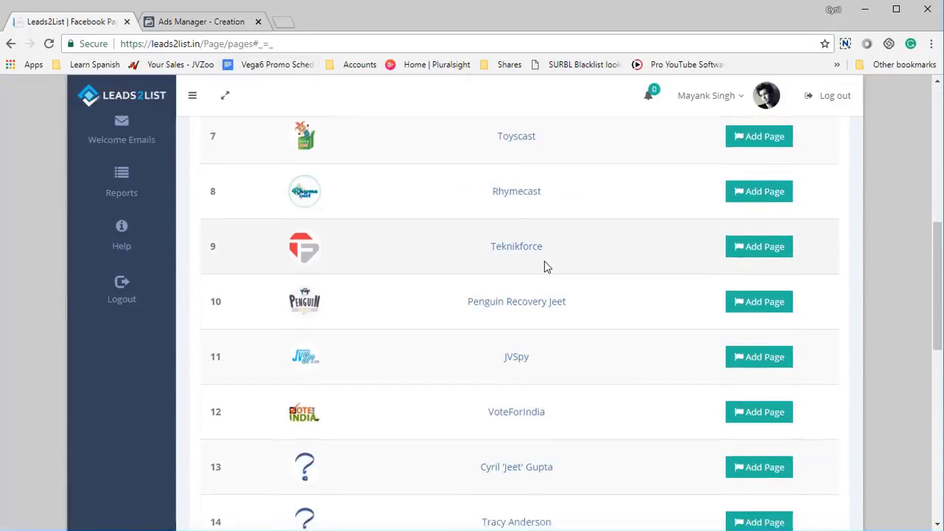
{"action": "scroll", "coordinate": [546, 269], "scroll_direction": "down", "scroll_amount": 3}
{"action": "scroll", "coordinate": [546, 269], "scroll_direction": "up", "scroll_amount": 13}
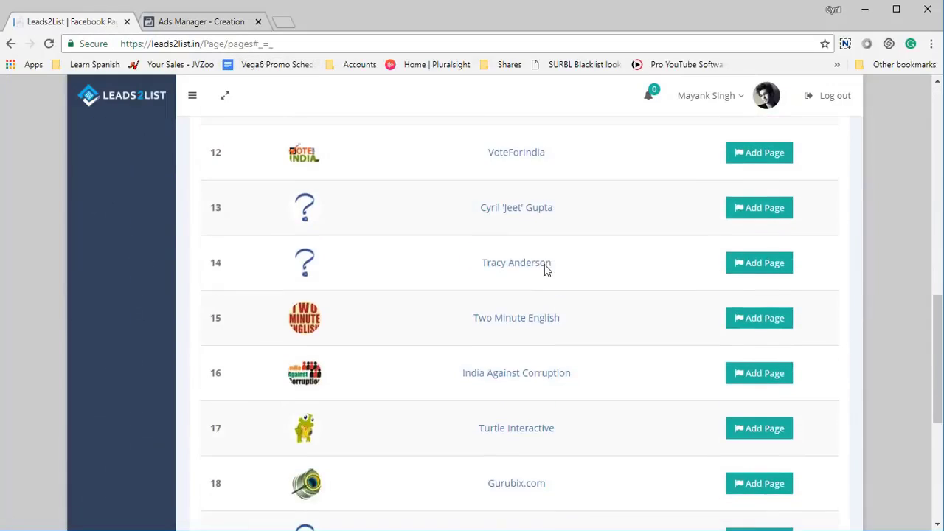
{"action": "scroll", "coordinate": [542, 269], "scroll_direction": "down", "scroll_amount": 12}
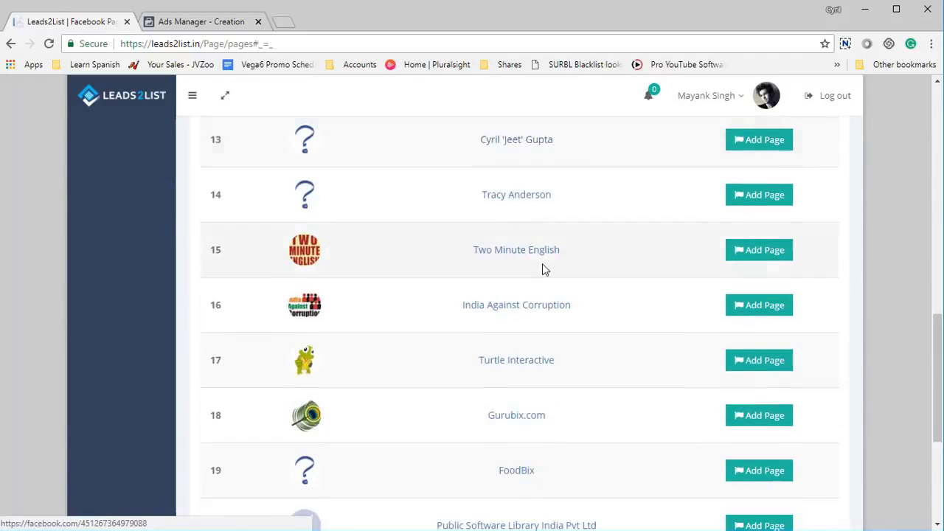
{"action": "scroll", "coordinate": [542, 267], "scroll_direction": "up", "scroll_amount": 9}
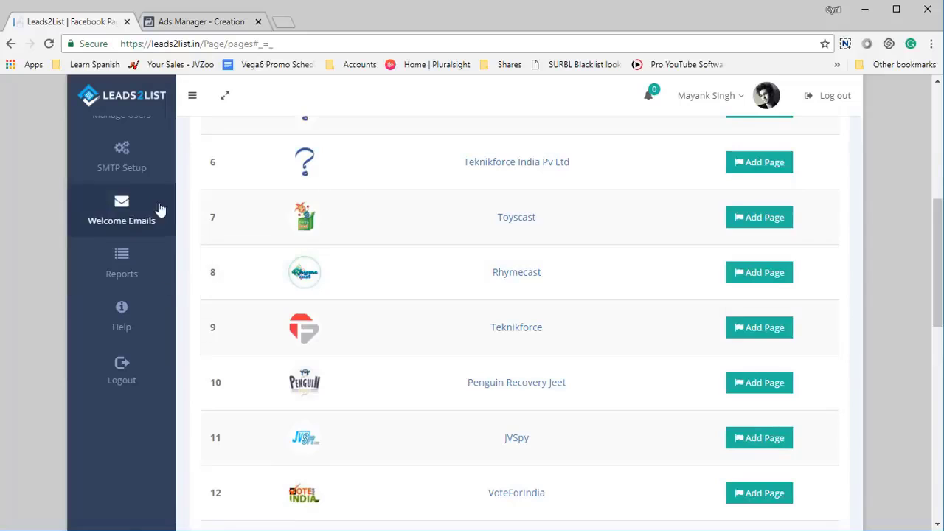
{"action": "scroll", "coordinate": [405, 336], "scroll_direction": "up", "scroll_amount": 5}
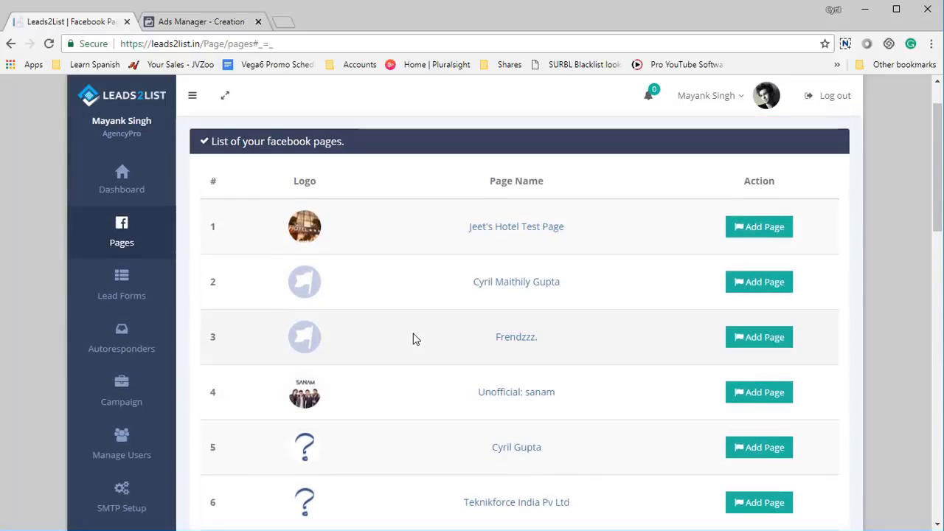
{"action": "left_click", "coordinate": [744, 233]}
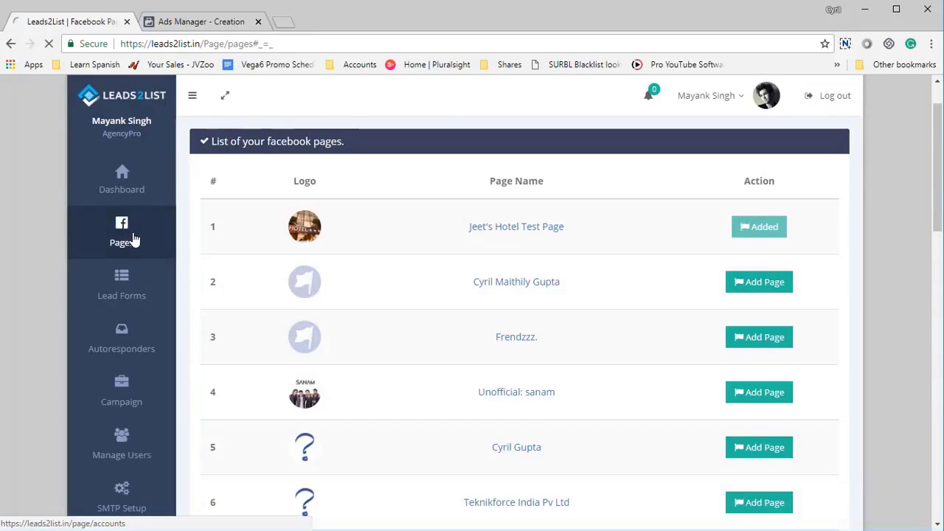
- Reopen the connected Facebook pages list and check its entry for the hotel test page
{"action": "left_click", "coordinate": [131, 237]}
{"action": "scroll", "coordinate": [250, 274], "scroll_direction": "down", "scroll_amount": 4}
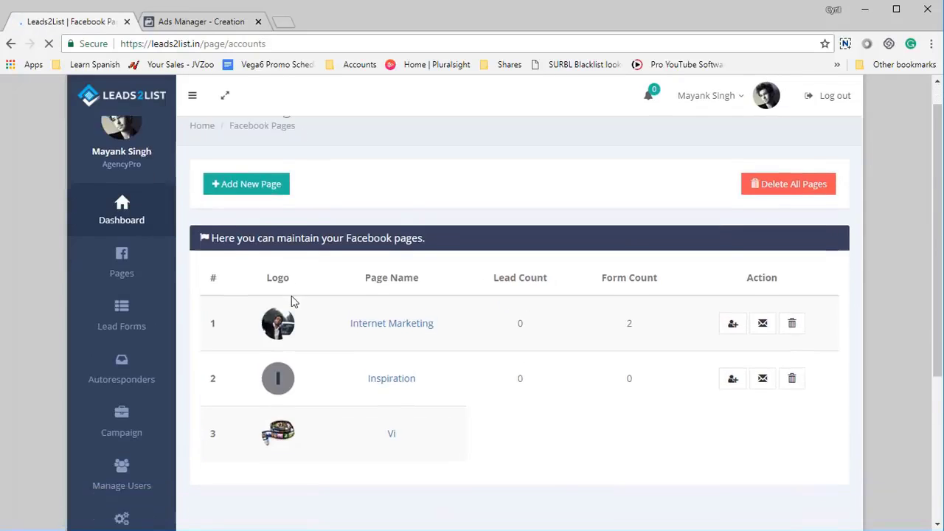
{"action": "left_click_drag", "start_coordinate": [318, 255], "coordinate": [449, 272]}
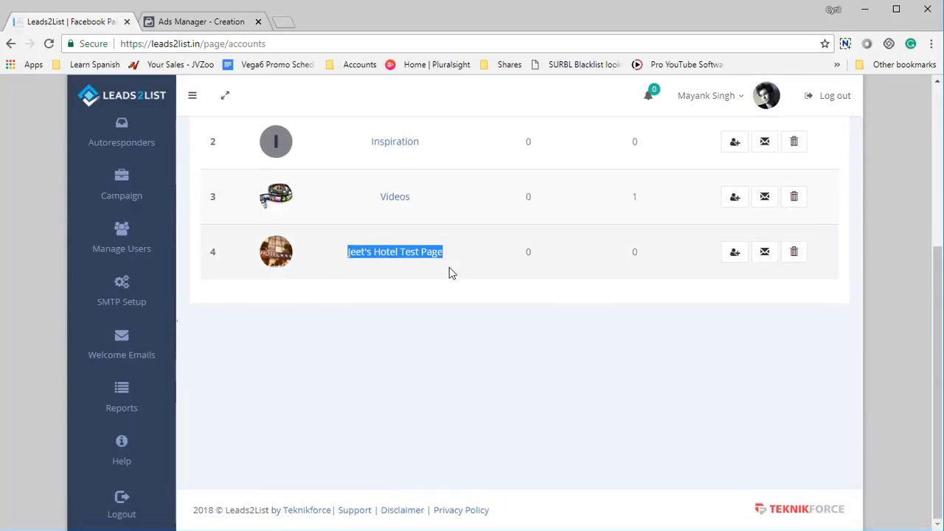
{"action": "left_click", "coordinate": [571, 308]}
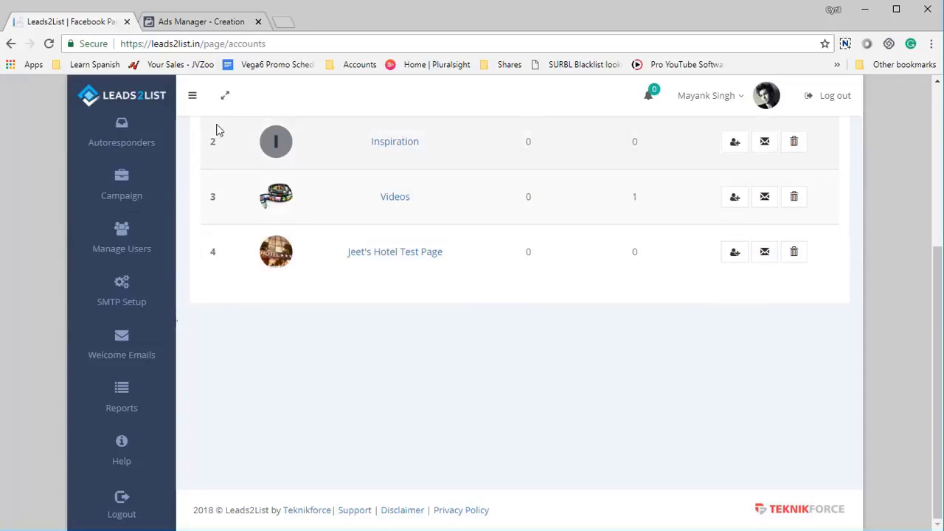
- Switch to Facebook Ads Manager and review the campaign objective and the page chosen for the ad set
{"action": "left_click", "coordinate": [223, 27]}
{"action": "scroll", "coordinate": [218, 248], "scroll_direction": "up", "scroll_amount": 4}
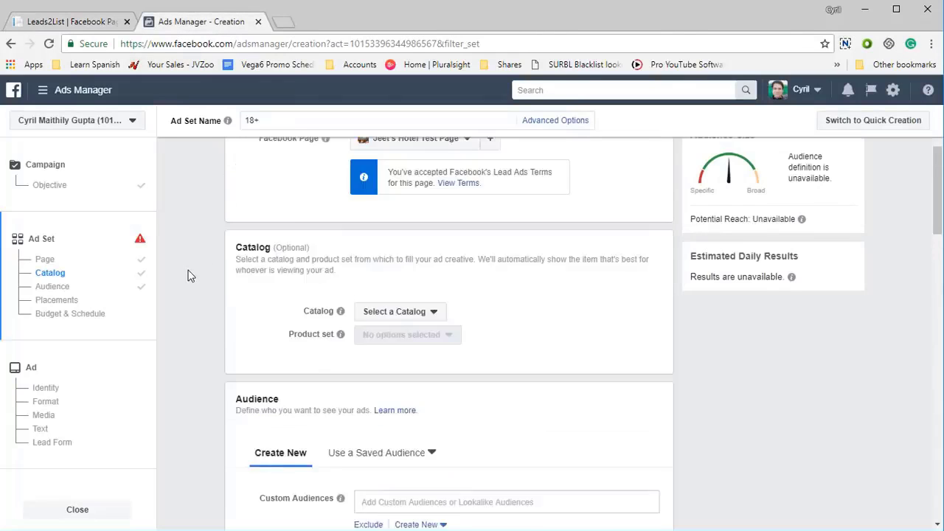
{"action": "left_click", "coordinate": [46, 261]}
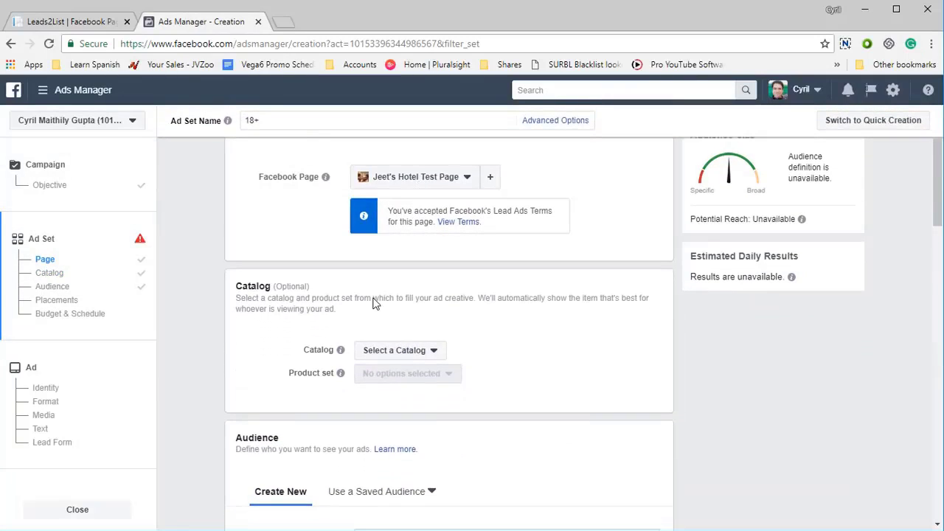
{"action": "left_click", "coordinate": [53, 187]}
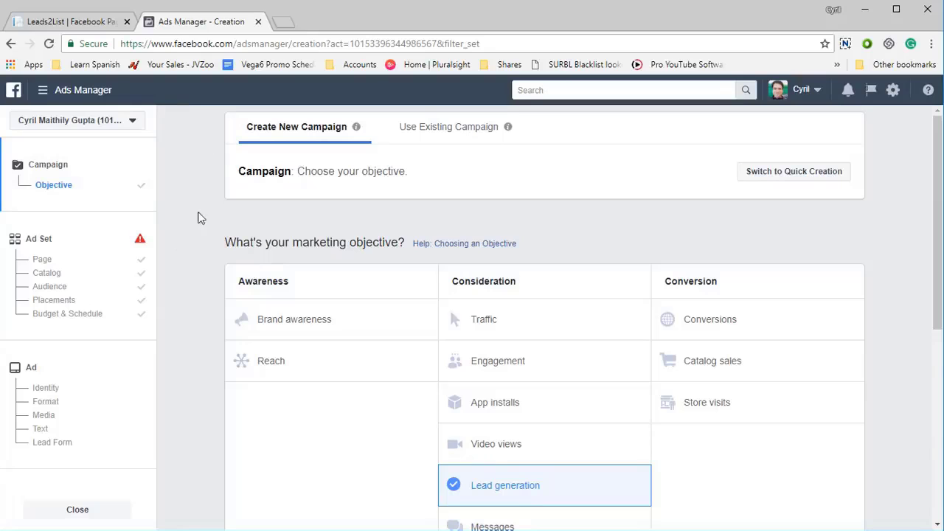
{"action": "left_click", "coordinate": [45, 262]}
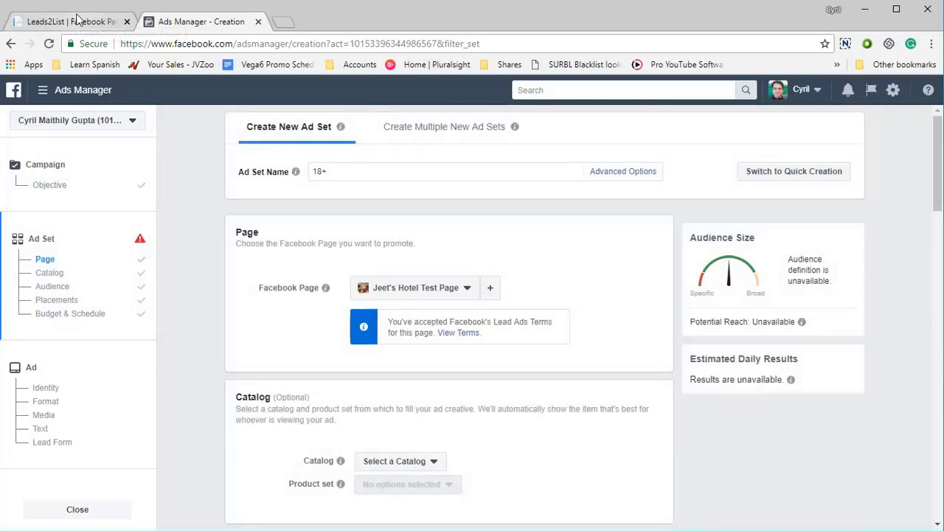
- Return to Leads2List and open the form for adding a new autoresponder
{"action": "left_click", "coordinate": [76, 20]}
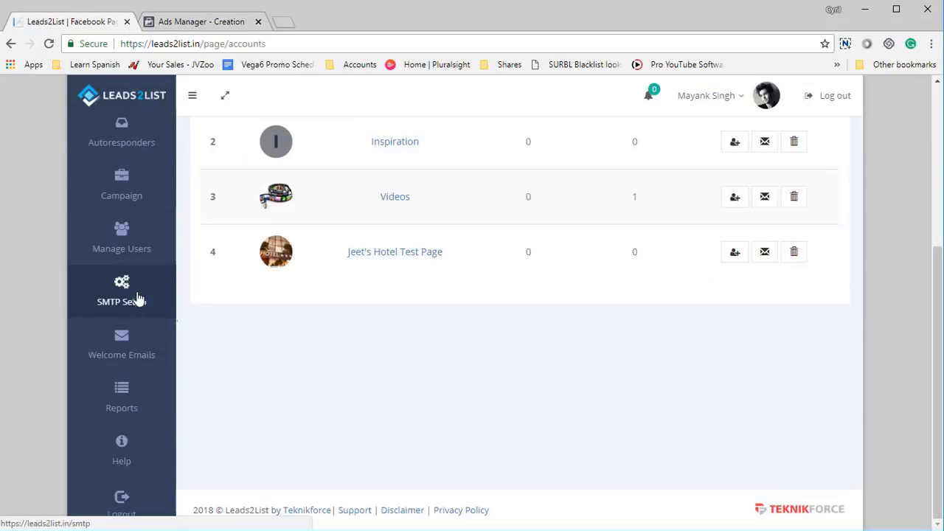
{"action": "scroll", "coordinate": [137, 329], "scroll_direction": "up", "scroll_amount": 3}
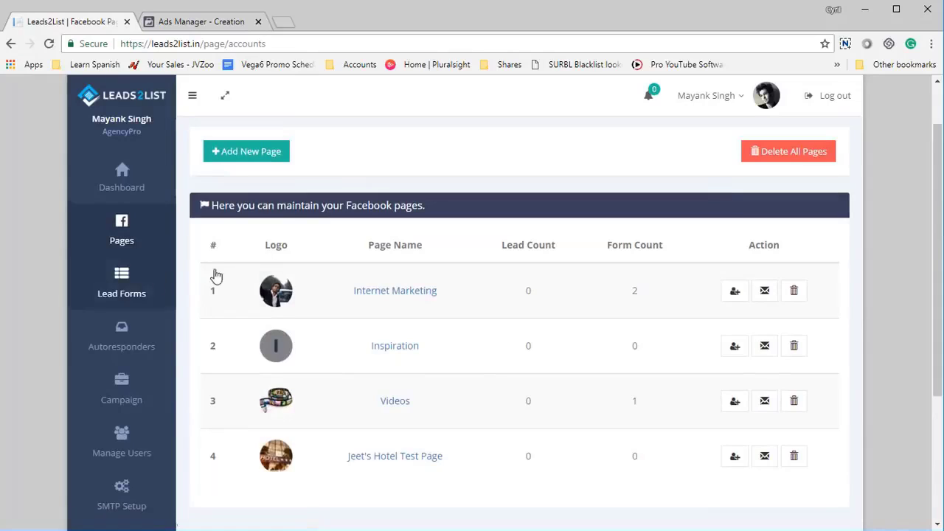
{"action": "left_click", "coordinate": [139, 347]}
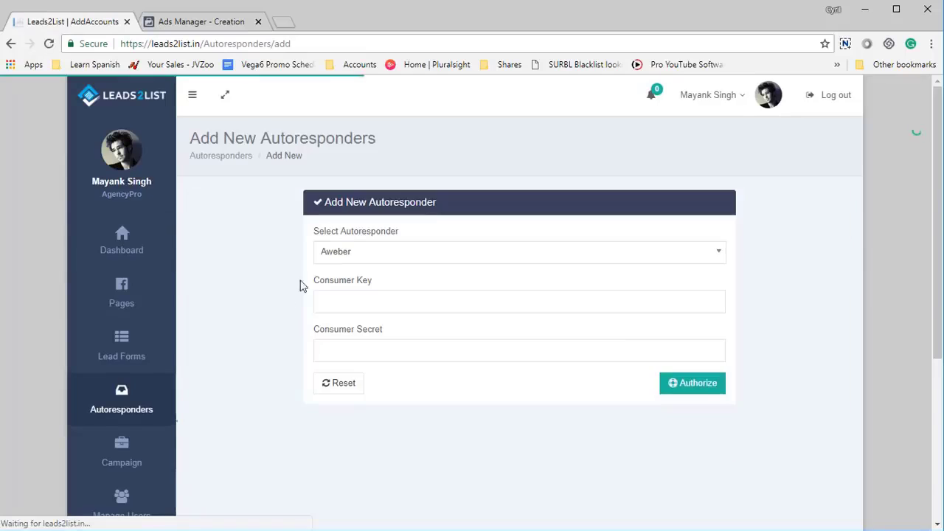
- Try ConvertKit and SendLane as the autoresponder service, filling SendLane's account e-mail and password from the saved credentials
{"action": "left_click", "coordinate": [376, 260]}
{"action": "scroll", "coordinate": [391, 376], "scroll_direction": "down", "scroll_amount": 3}
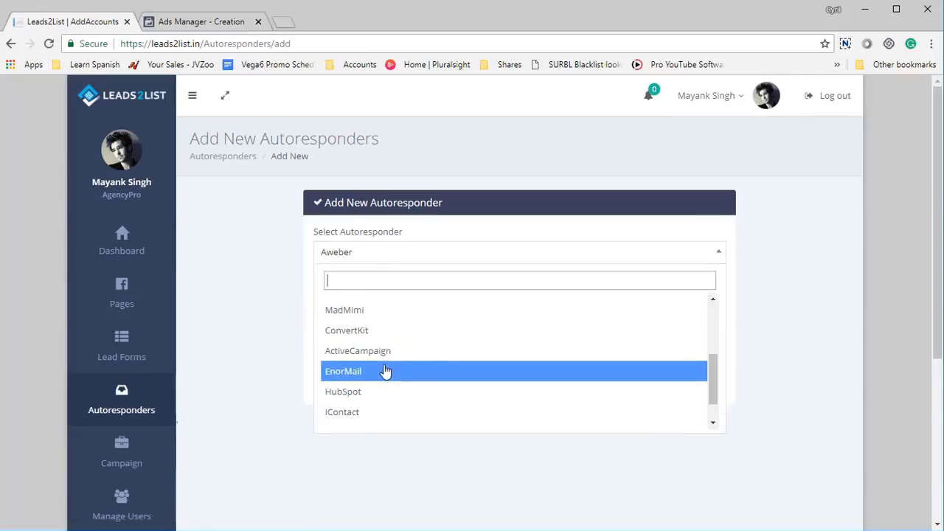
{"action": "left_click", "coordinate": [375, 336]}
{"action": "left_click", "coordinate": [383, 258]}
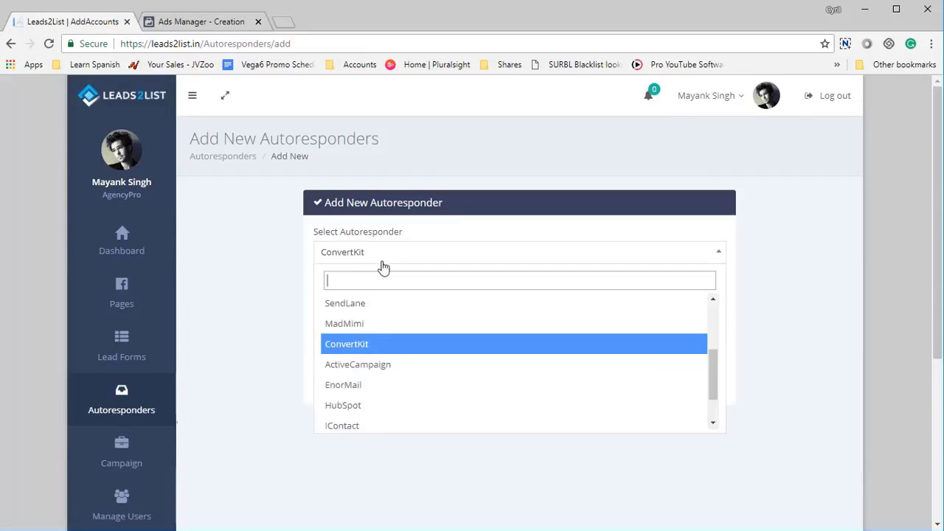
{"action": "left_click", "coordinate": [369, 301]}
{"action": "left_click", "coordinate": [366, 305]}
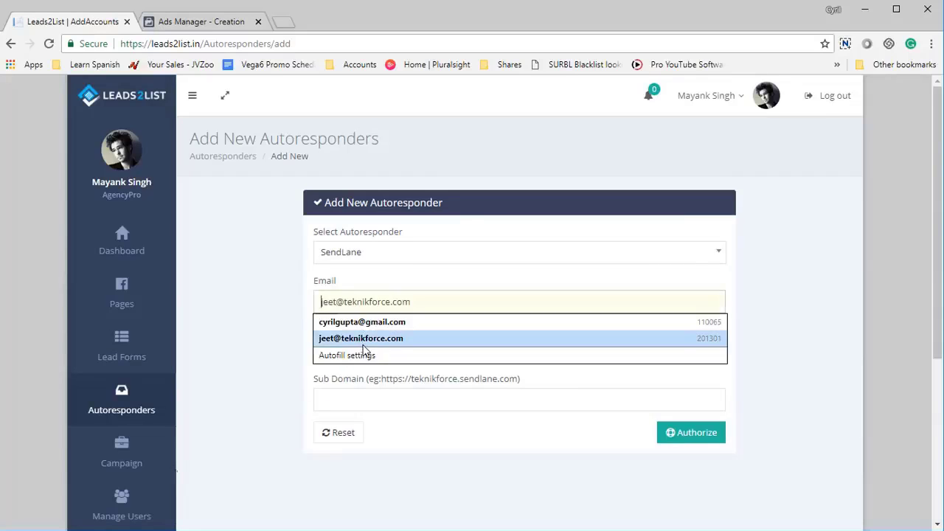
{"action": "left_click", "coordinate": [339, 335]}
- Select Aweber and GetResponse in turn to compare the credential fields each autoresponder requires
{"action": "left_click", "coordinate": [369, 265]}
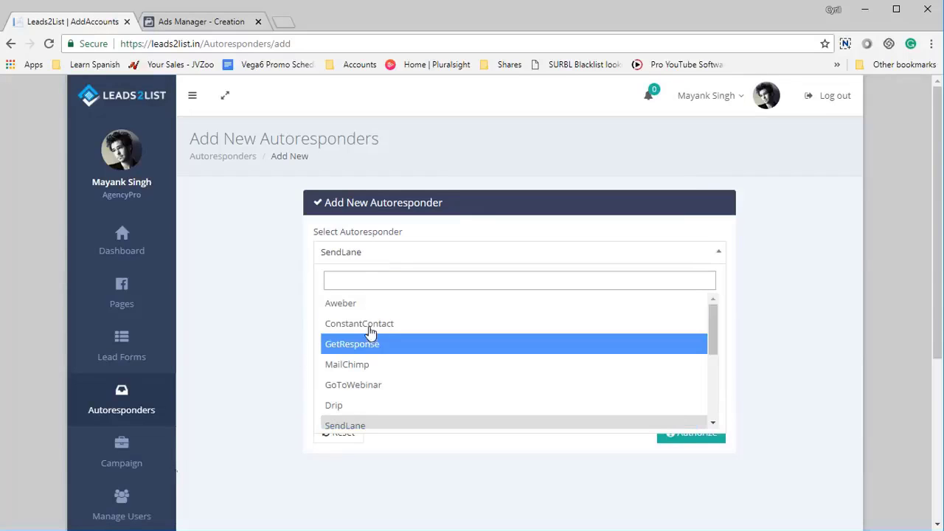
{"action": "left_click", "coordinate": [358, 302]}
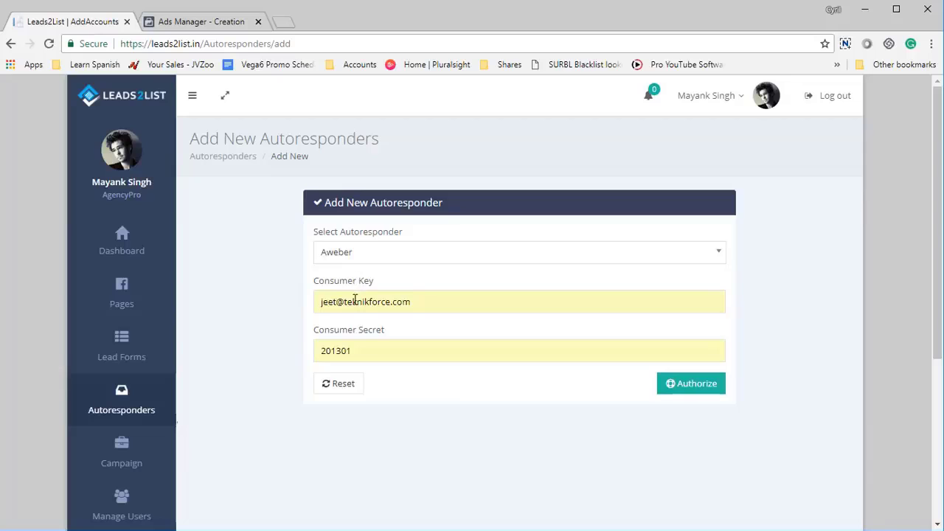
{"action": "left_click", "coordinate": [377, 255]}
{"action": "left_click", "coordinate": [370, 351]}
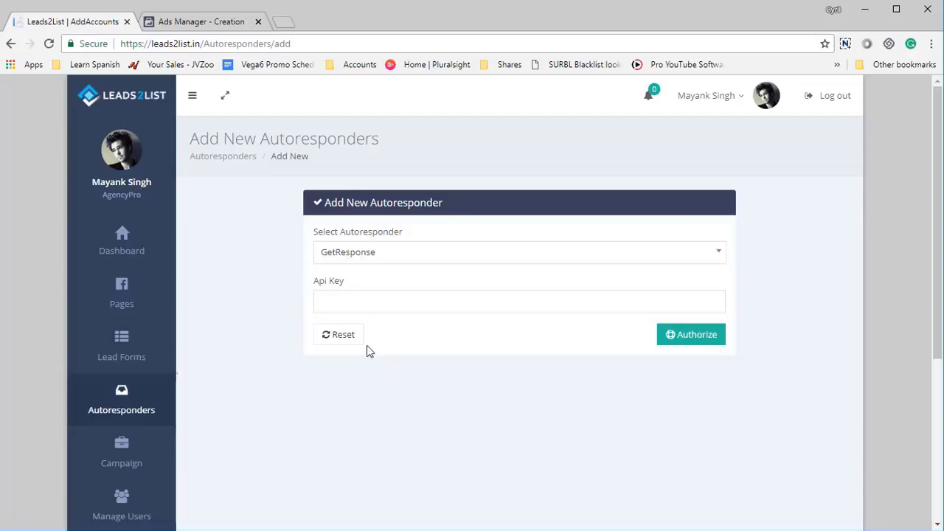
{"action": "left_click", "coordinate": [378, 257]}
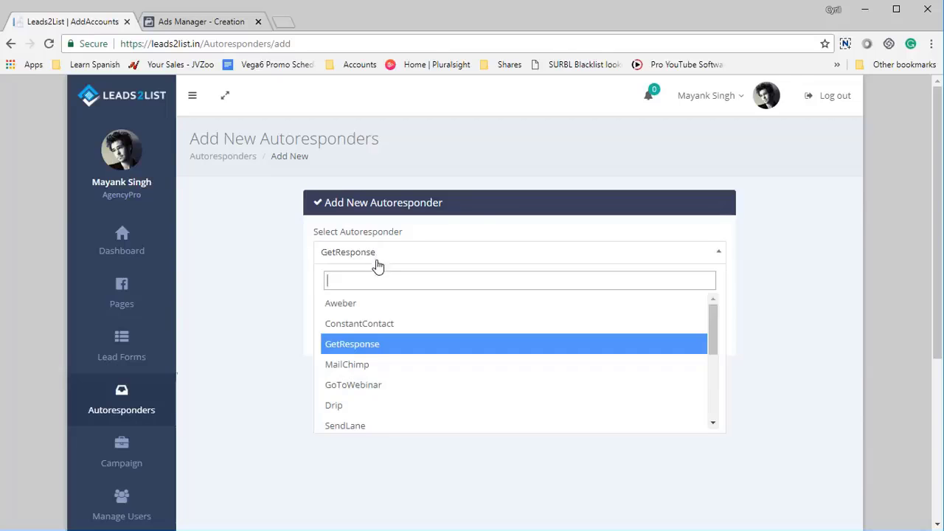
{"action": "left_click", "coordinate": [272, 327]}
- Go back to the autoresponder list and examine the MailChimp account's name and list count
{"action": "right_click", "coordinate": [359, 361]}
{"action": "left_click", "coordinate": [372, 374]}
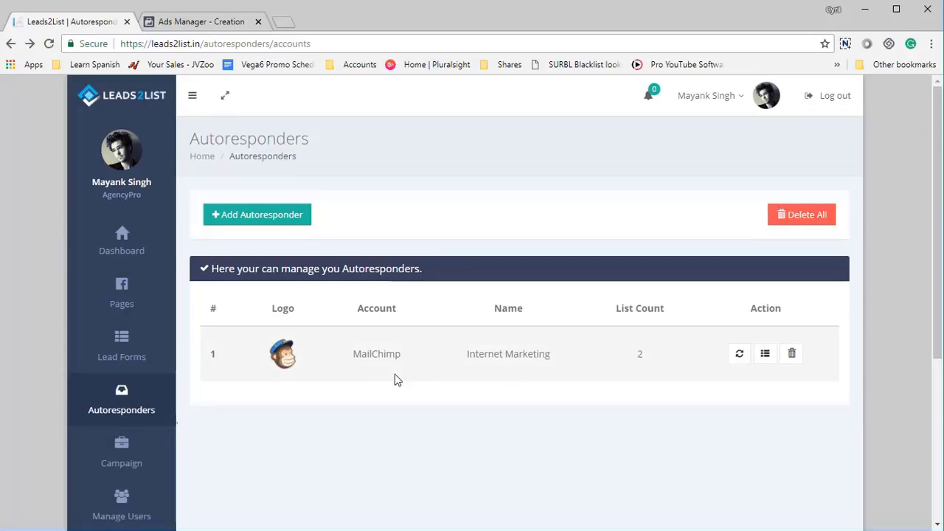
{"action": "left_click_drag", "start_coordinate": [356, 361], "coordinate": [398, 373]}
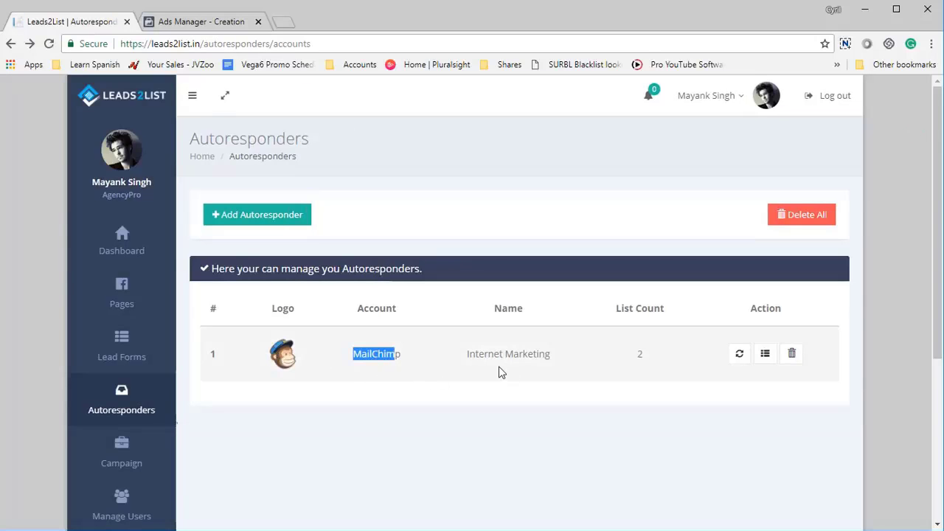
{"action": "left_click_drag", "start_coordinate": [484, 355], "coordinate": [547, 355]}
{"action": "left_click_drag", "start_coordinate": [633, 356], "coordinate": [657, 361]}
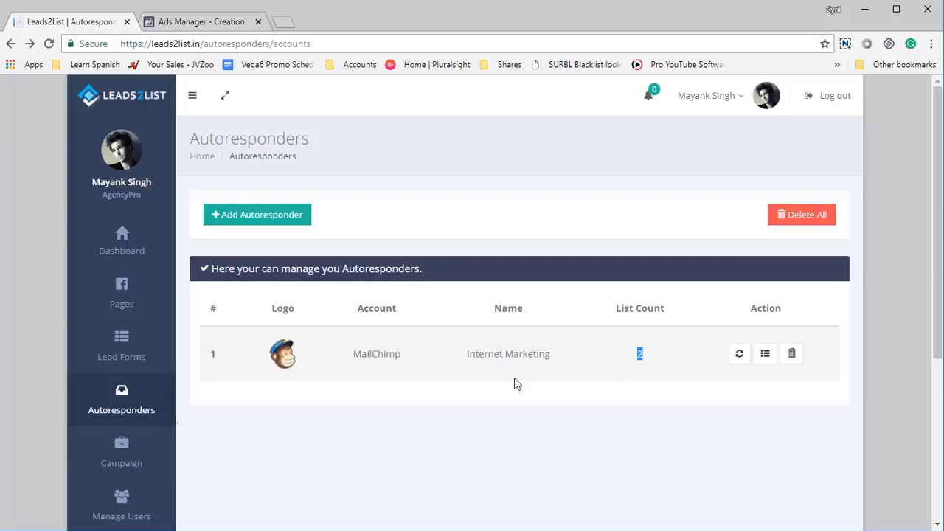
- Open the Facebook lead ad forms and review the forms listed with their pages and lead counts
{"action": "left_click", "coordinate": [143, 356]}
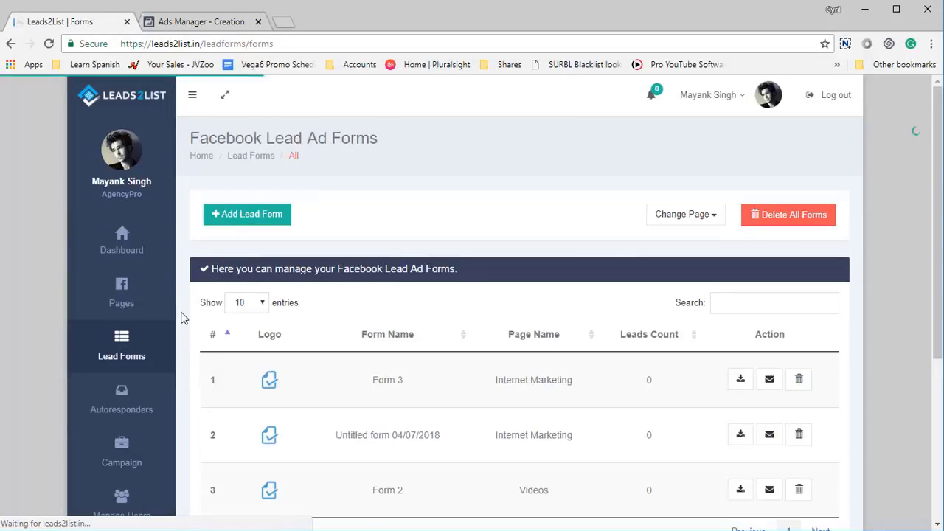
{"action": "scroll", "coordinate": [329, 370], "scroll_direction": "down", "scroll_amount": 2}
{"action": "scroll", "coordinate": [323, 367], "scroll_direction": "up", "scroll_amount": 2}
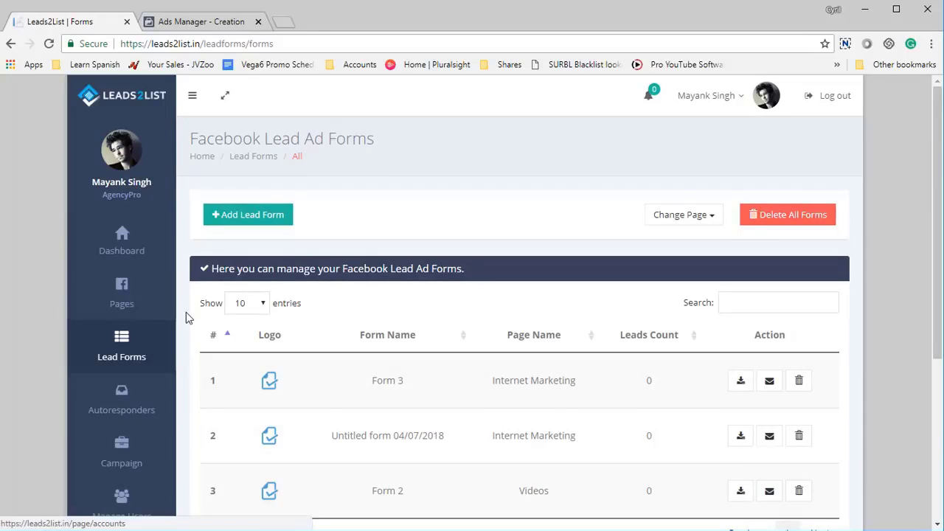
{"action": "scroll", "coordinate": [316, 363], "scroll_direction": "down", "scroll_amount": 2}
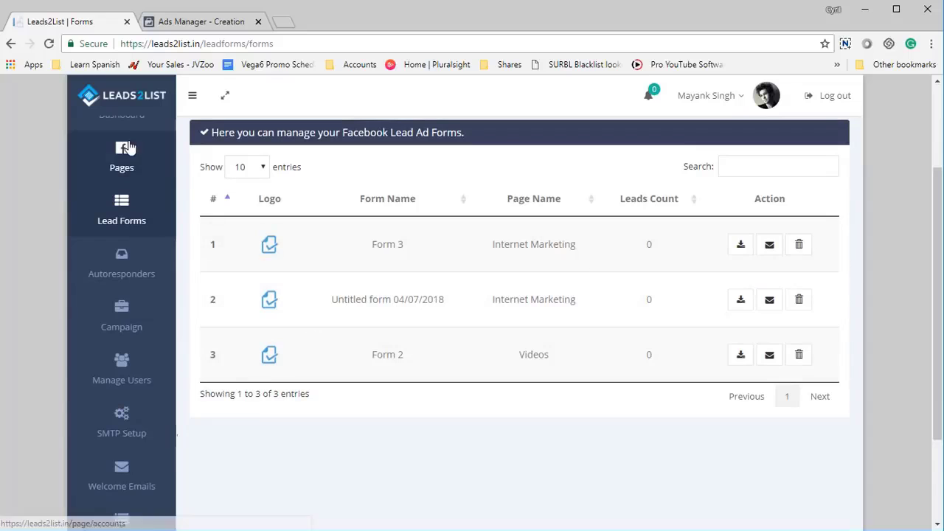
- Return to Facebook Ads Manager, look over the ad set's page settings, and show the campaign objective choices
{"action": "left_click", "coordinate": [193, 22]}
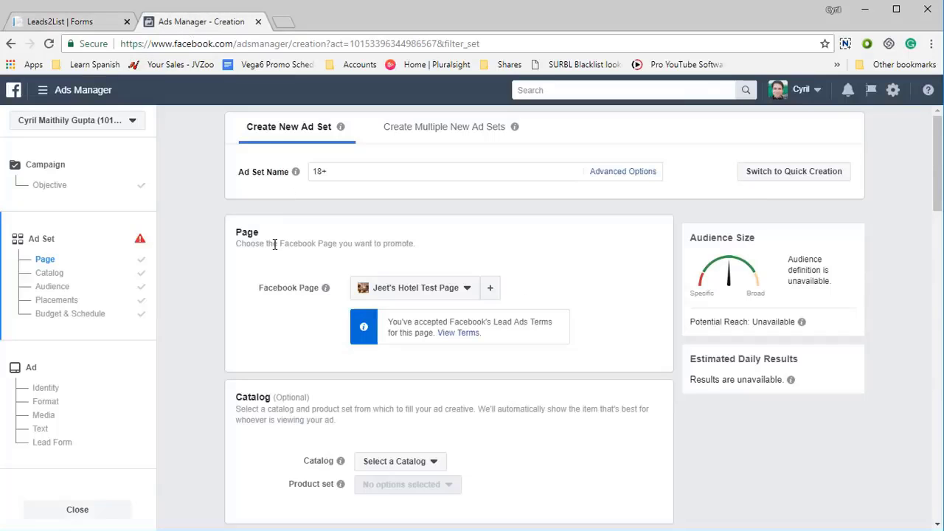
{"action": "scroll", "coordinate": [354, 281], "scroll_direction": "down", "scroll_amount": 2}
{"action": "scroll", "coordinate": [369, 290], "scroll_direction": "up", "scroll_amount": 2}
{"action": "left_click", "coordinate": [81, 186]}
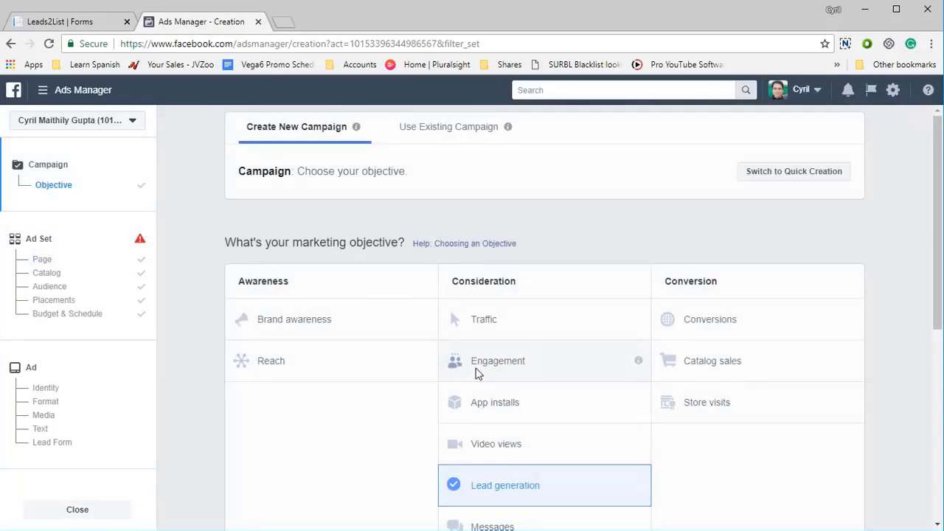
- Open the ad set's page settings, view the Lead Ad Terms, accept them and return to the ad set
{"action": "scroll", "coordinate": [506, 472], "scroll_direction": "down", "scroll_amount": 1}
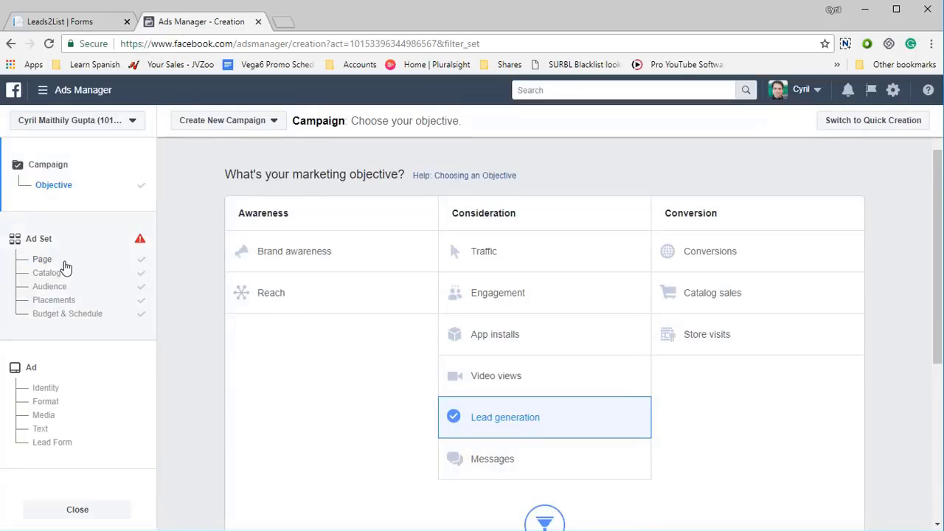
{"action": "left_click", "coordinate": [87, 283]}
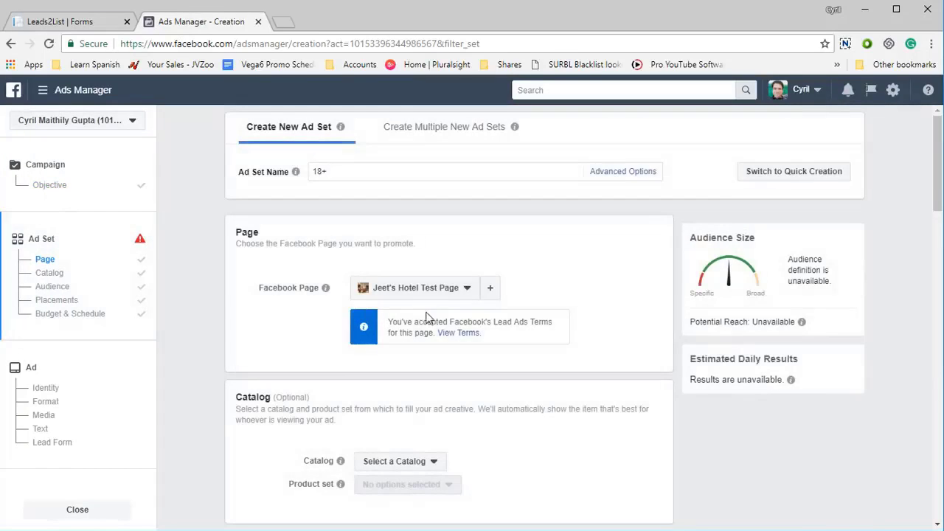
{"action": "left_click", "coordinate": [458, 264]}
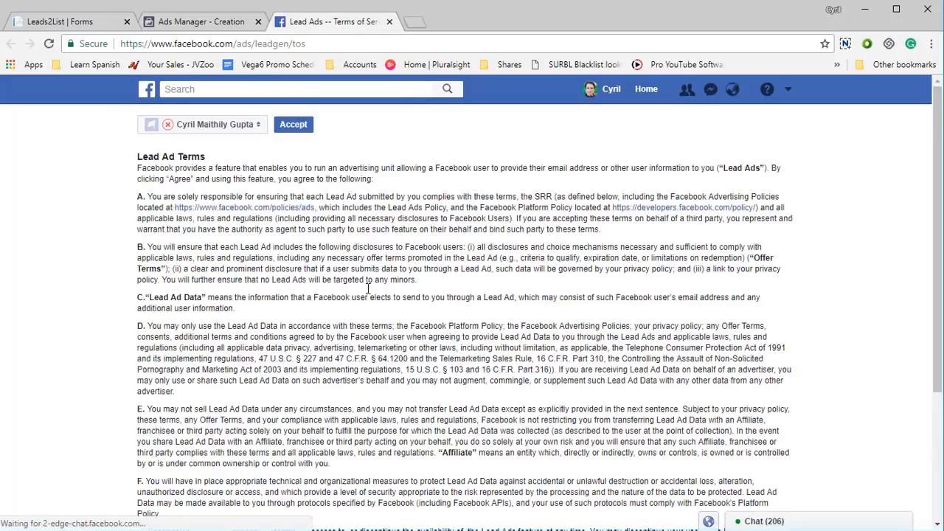
{"action": "left_click", "coordinate": [302, 132]}
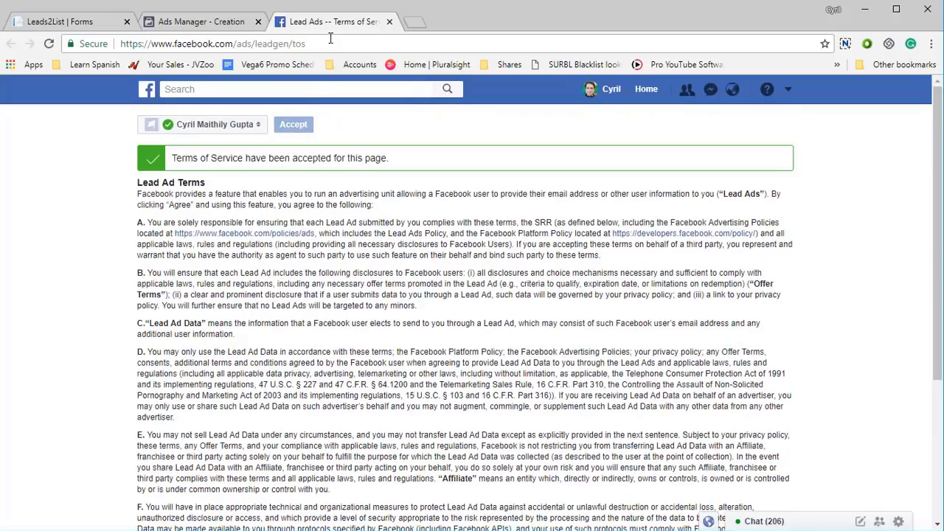
{"action": "key", "text": "ctrl+w"}
- Look over the ad set's catalog and audience settings, including the choices for custom and lookalike audiences
{"action": "scroll", "coordinate": [405, 321], "scroll_direction": "down", "scroll_amount": 2}
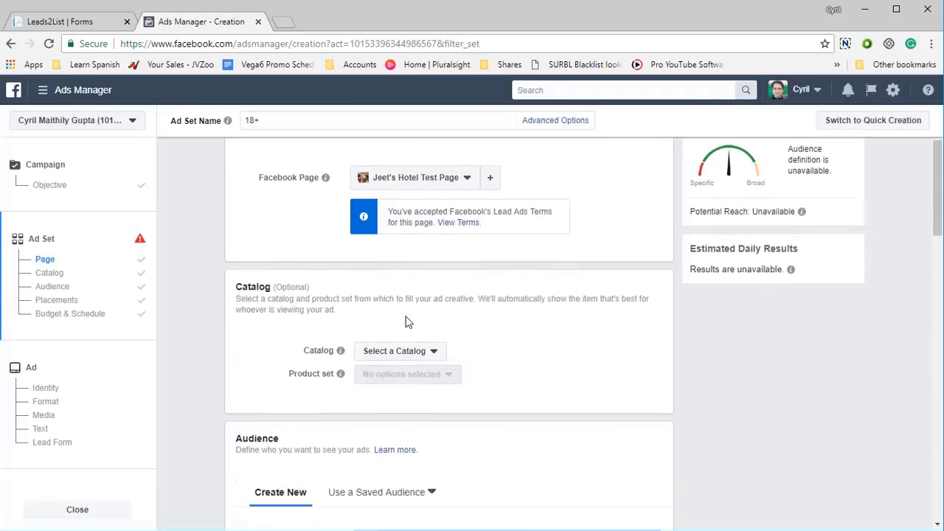
{"action": "mouse_move", "coordinate": [342, 280]}
{"action": "scroll", "coordinate": [291, 284], "scroll_direction": "up", "scroll_amount": 1}
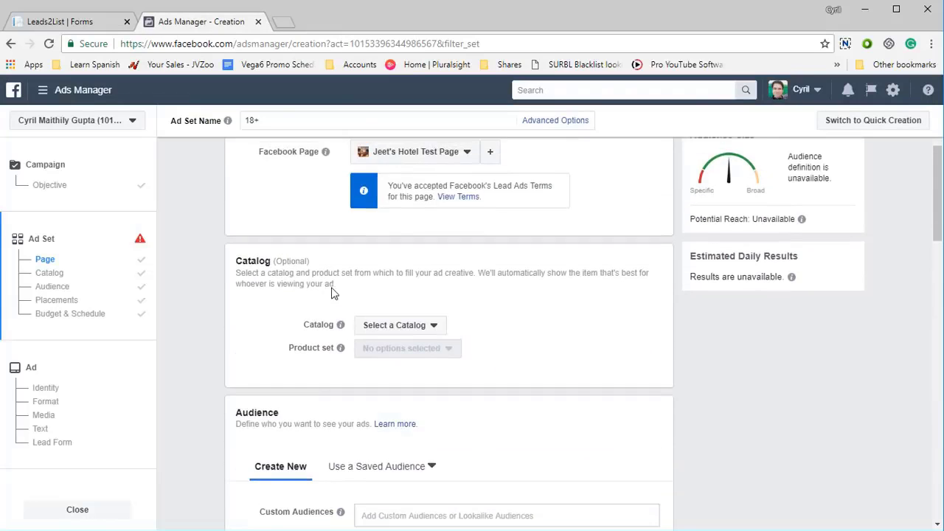
{"action": "scroll", "coordinate": [339, 286], "scroll_direction": "down", "scroll_amount": 1}
{"action": "scroll", "coordinate": [322, 297], "scroll_direction": "down", "scroll_amount": 3}
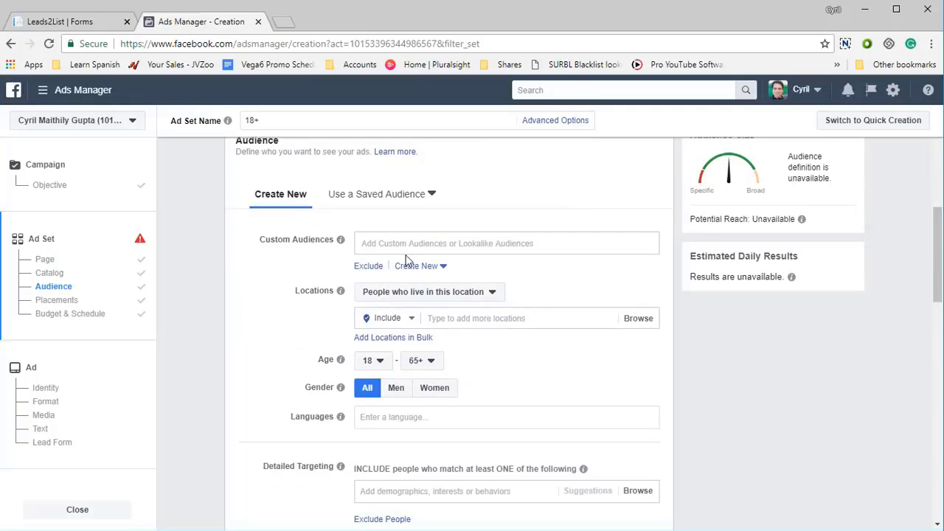
{"action": "left_click", "coordinate": [402, 245]}
{"action": "left_click", "coordinate": [392, 246]}
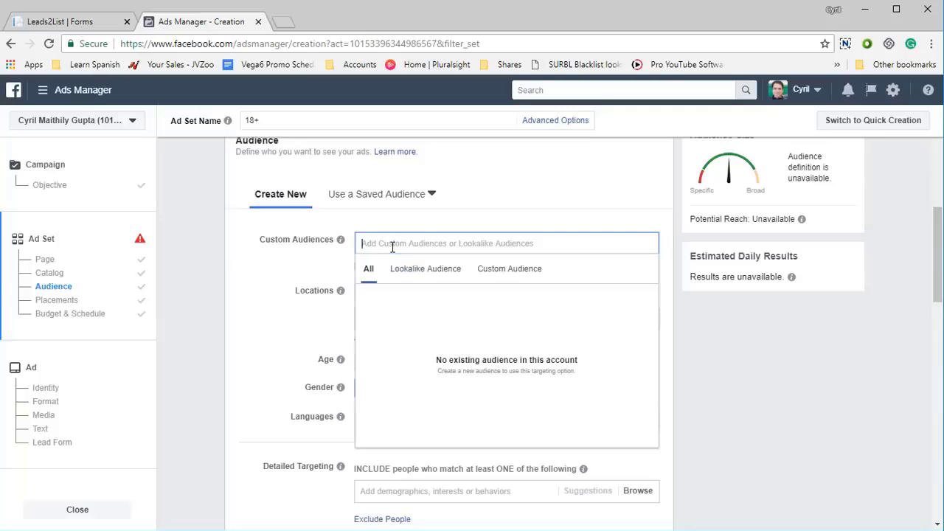
{"action": "left_click_drag", "start_coordinate": [314, 287], "coordinate": [309, 287]}
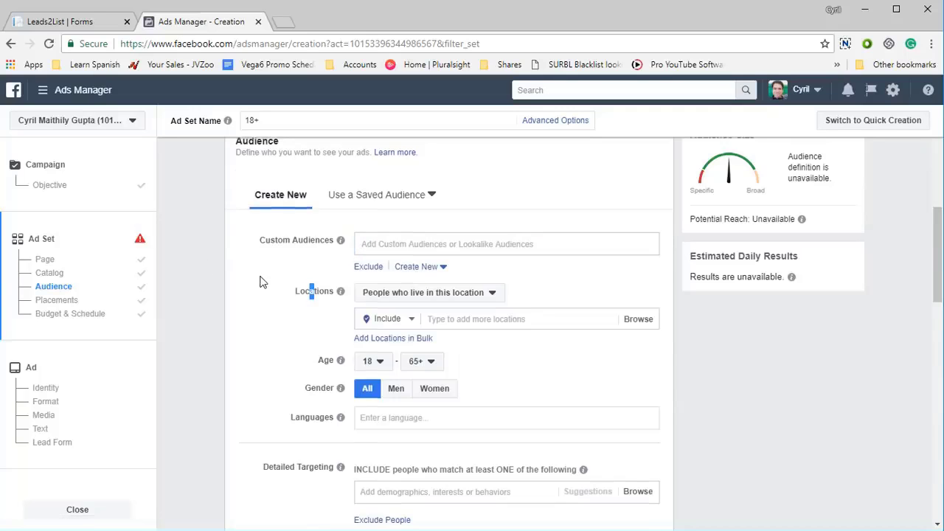
- Review the ad set's location, demographic and detailed targeting, placements, budget, bid strategy and scheduling options
{"action": "scroll", "coordinate": [271, 286], "scroll_direction": "down", "scroll_amount": 1}
{"action": "scroll", "coordinate": [277, 289], "scroll_direction": "up", "scroll_amount": 1}
{"action": "scroll", "coordinate": [281, 293], "scroll_direction": "down", "scroll_amount": 1}
{"action": "scroll", "coordinate": [303, 303], "scroll_direction": "down", "scroll_amount": 1}
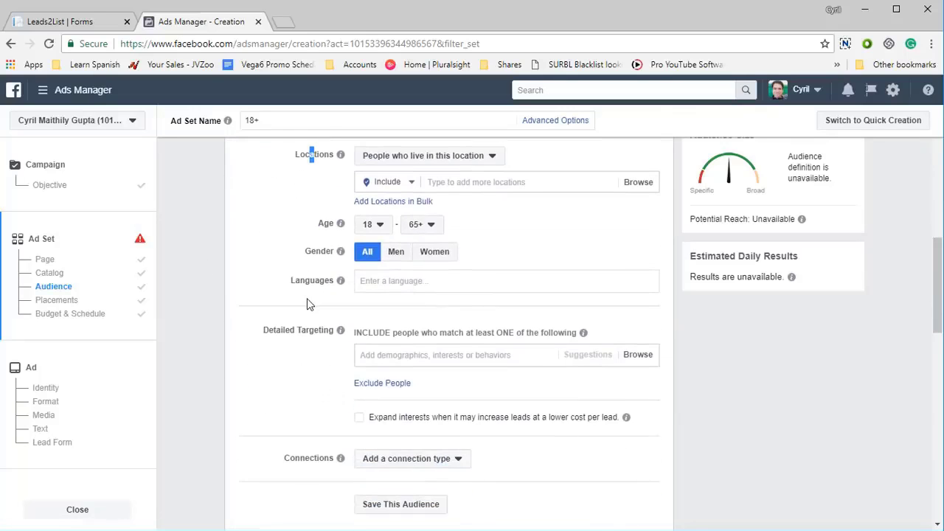
{"action": "scroll", "coordinate": [310, 307], "scroll_direction": "down", "scroll_amount": 2}
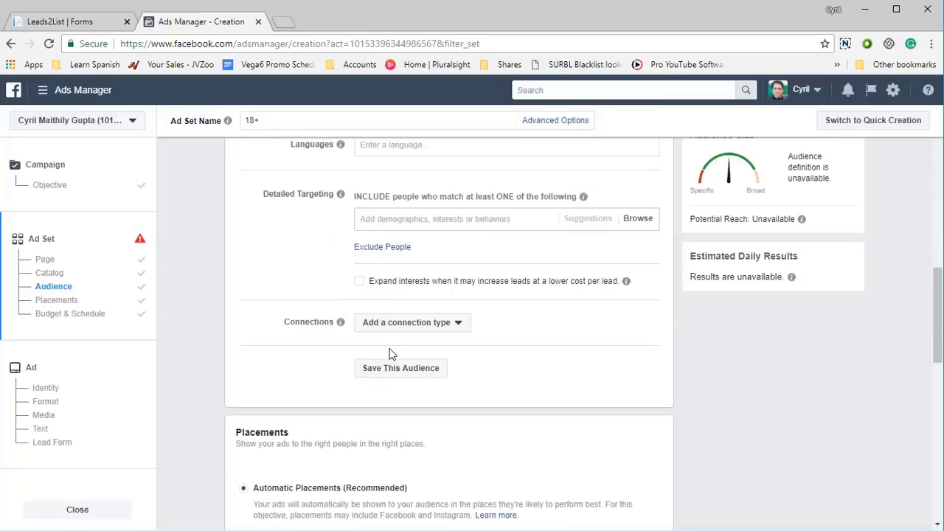
{"action": "scroll", "coordinate": [383, 350], "scroll_direction": "down", "scroll_amount": 4}
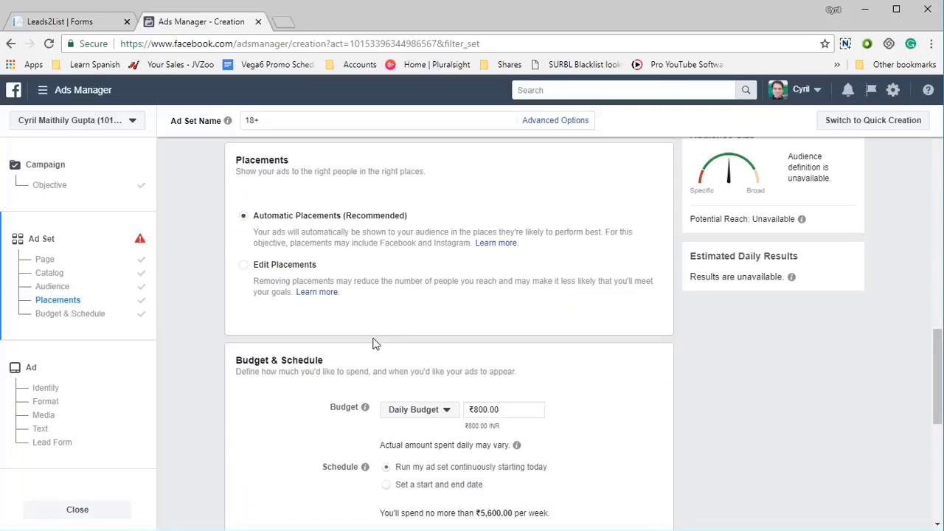
{"action": "scroll", "coordinate": [374, 344], "scroll_direction": "down", "scroll_amount": 5}
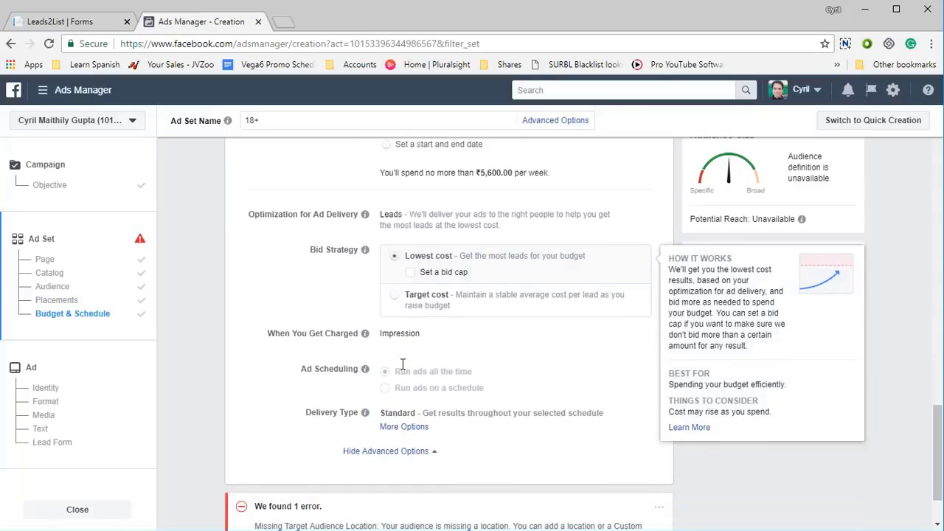
{"action": "scroll", "coordinate": [403, 365], "scroll_direction": "down", "scroll_amount": 1}
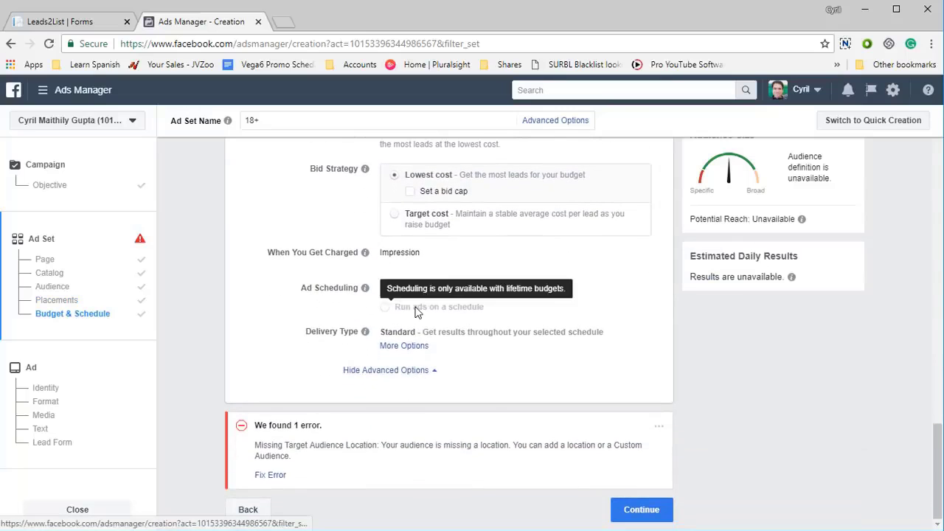
- Continue to the ad setup and enter "This is some test text" as the ad's text
{"action": "left_click", "coordinate": [643, 509]}
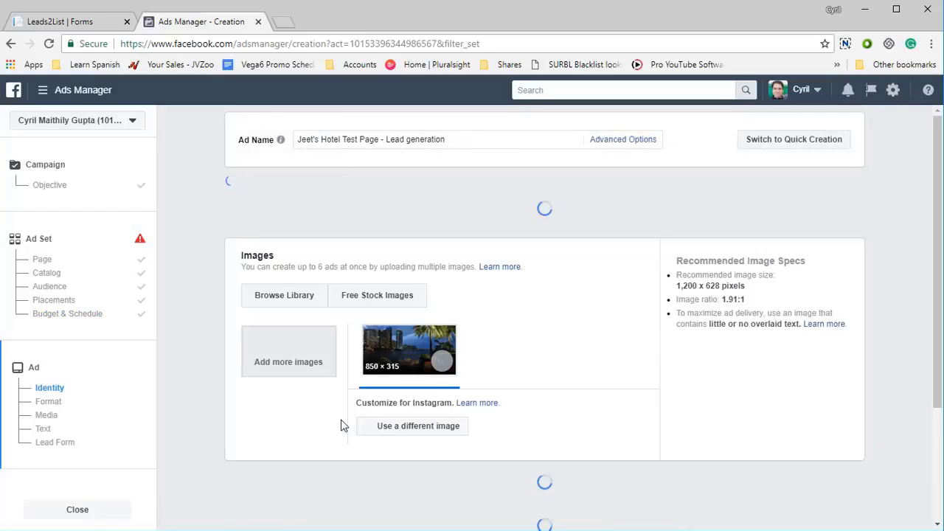
{"action": "scroll", "coordinate": [369, 354], "scroll_direction": "down", "scroll_amount": 4}
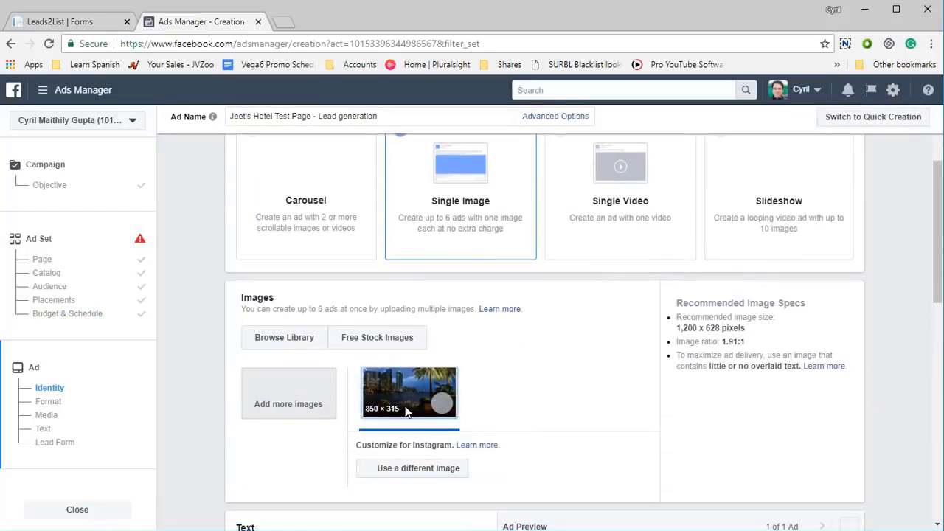
{"action": "scroll", "coordinate": [316, 364], "scroll_direction": "down", "scroll_amount": 2}
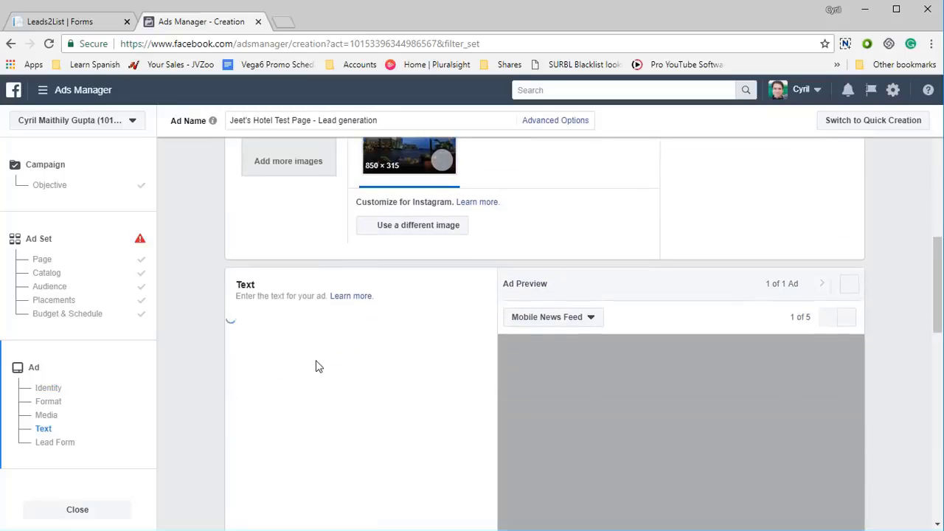
{"action": "left_click", "coordinate": [325, 332]}
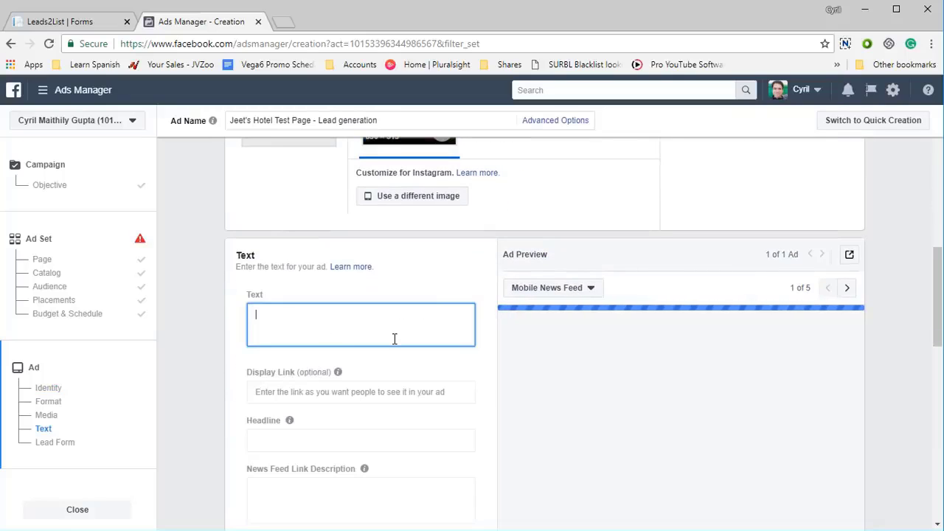
{"action": "type", "text": "this i"}
{"action": "key", "text": "BackSpace"}
{"action": "key", "text": "BackSpace"}
{"action": "key", "text": "BackSpace"}
{"action": "key", "text": "BackSpace"}
{"action": "key", "text": "BackSpace"}
{"action": "key", "text": "BackSpace"}
{"action": "type", "text": "Tshi i"}
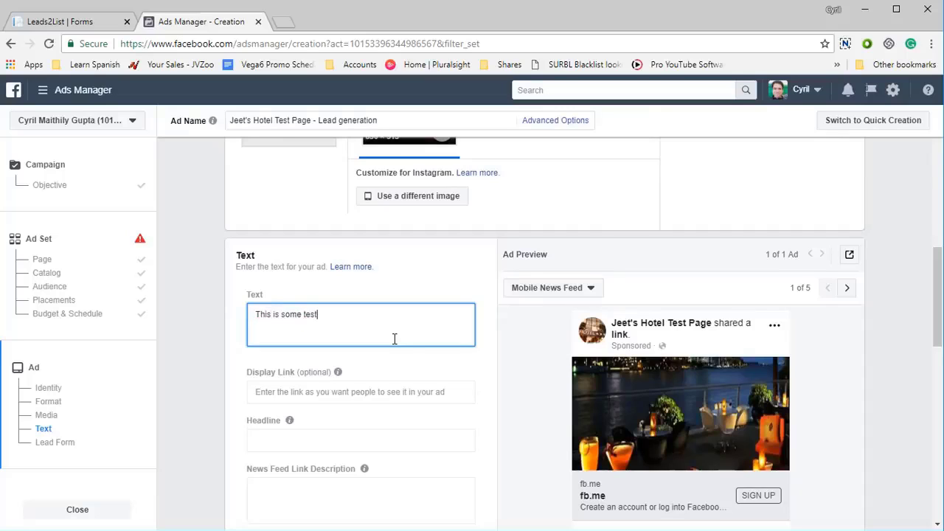
- Copy the ad text into the Headline field and look at the Call To Action setting
{"action": "key", "text": "ctrl+a"}
{"action": "key", "text": "ctrl+c"}
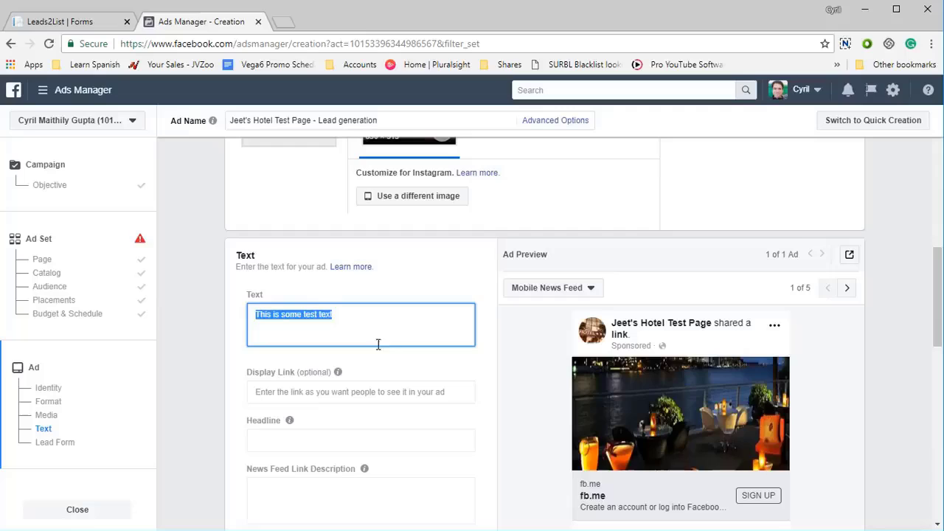
{"action": "left_click", "coordinate": [337, 439]}
{"action": "key", "text": "ctrl+v"}
{"action": "scroll", "coordinate": [331, 405], "scroll_direction": "down", "scroll_amount": 3}
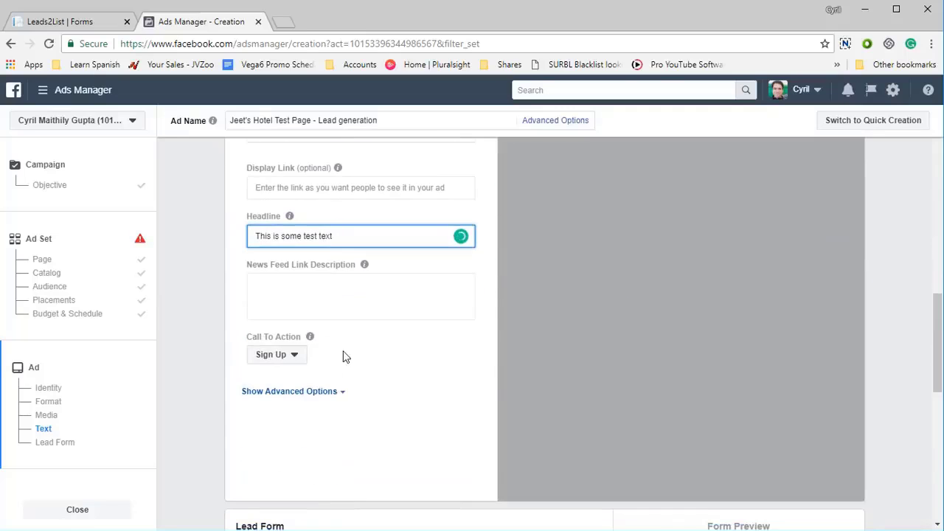
{"action": "left_click", "coordinate": [293, 354]}
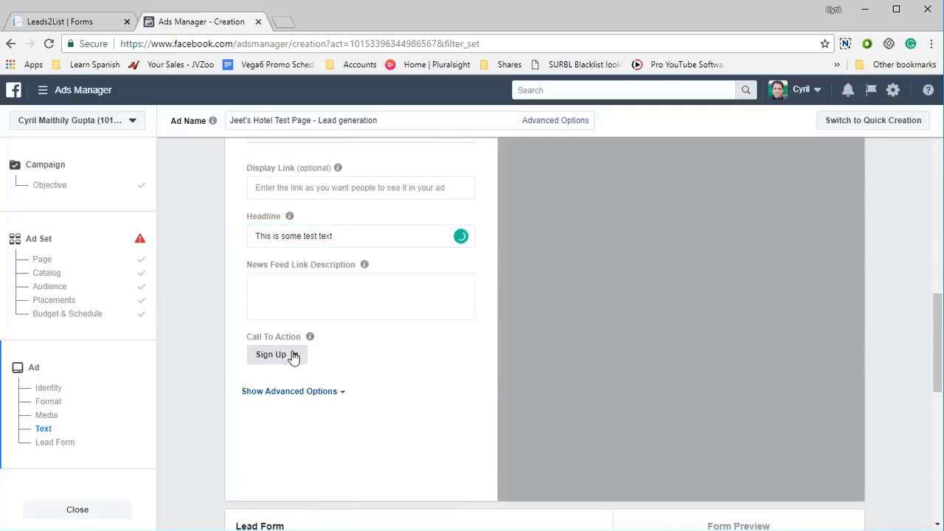
{"action": "left_click", "coordinate": [402, 386]}
- Start a new lead form for the ad and open its optional Intro section
{"action": "scroll", "coordinate": [402, 332], "scroll_direction": "down", "scroll_amount": 4}
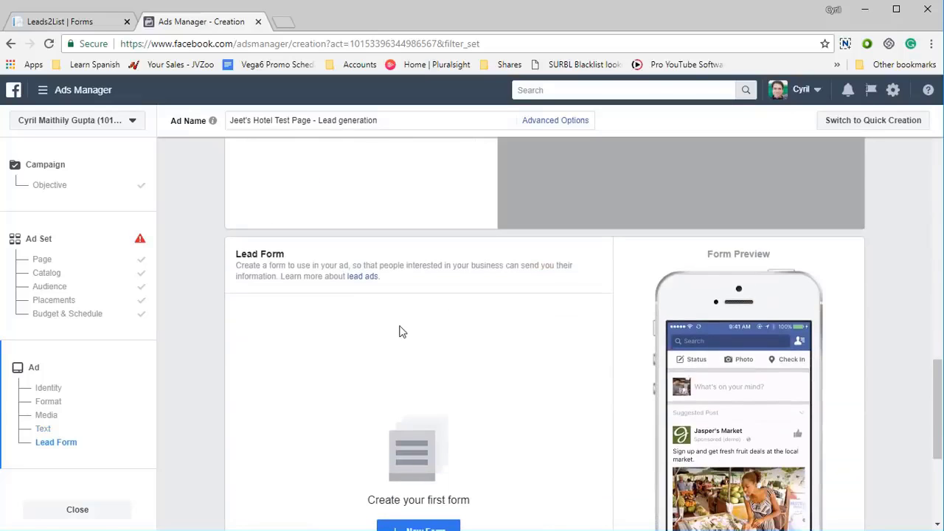
{"action": "scroll", "coordinate": [402, 331], "scroll_direction": "down", "scroll_amount": 1}
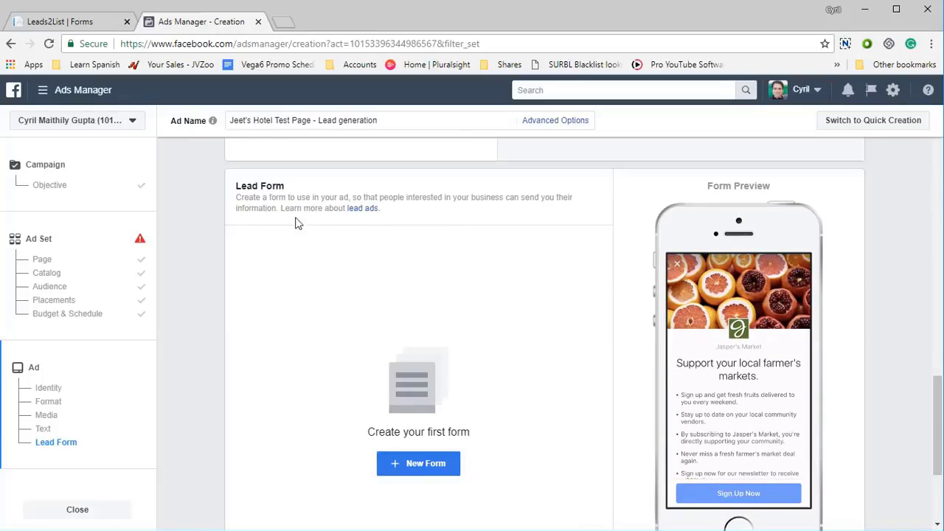
{"action": "left_click", "coordinate": [424, 464]}
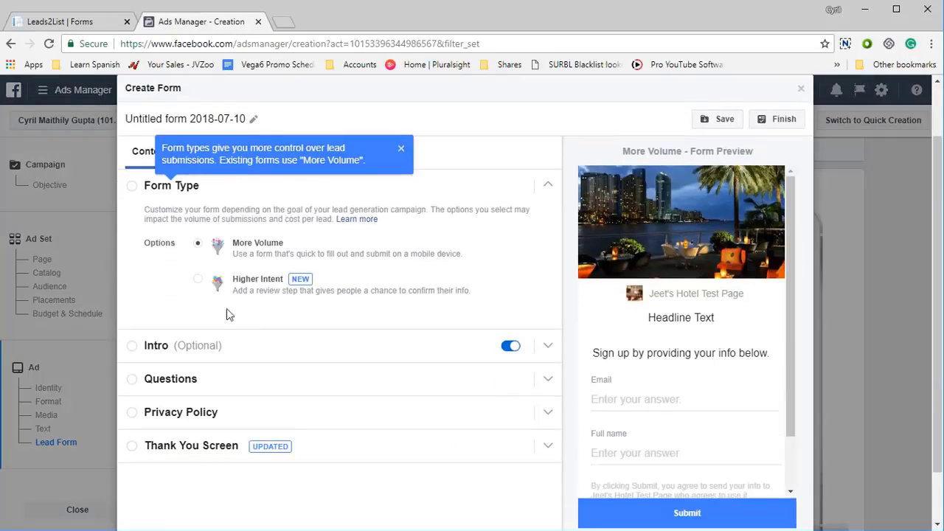
{"action": "left_click", "coordinate": [198, 349]}
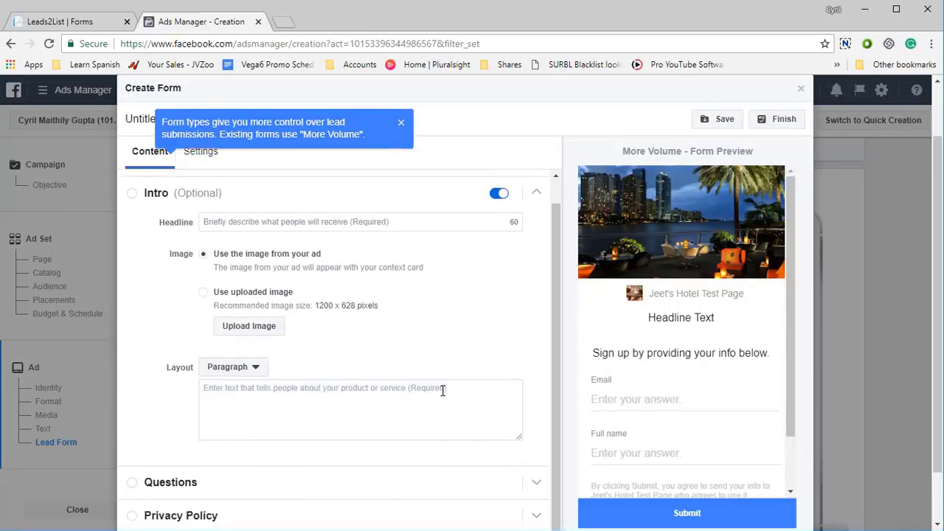
- Review the lead form's type, intro, questions and privacy policy sections
{"action": "scroll", "coordinate": [443, 391], "scroll_direction": "up", "scroll_amount": 1}
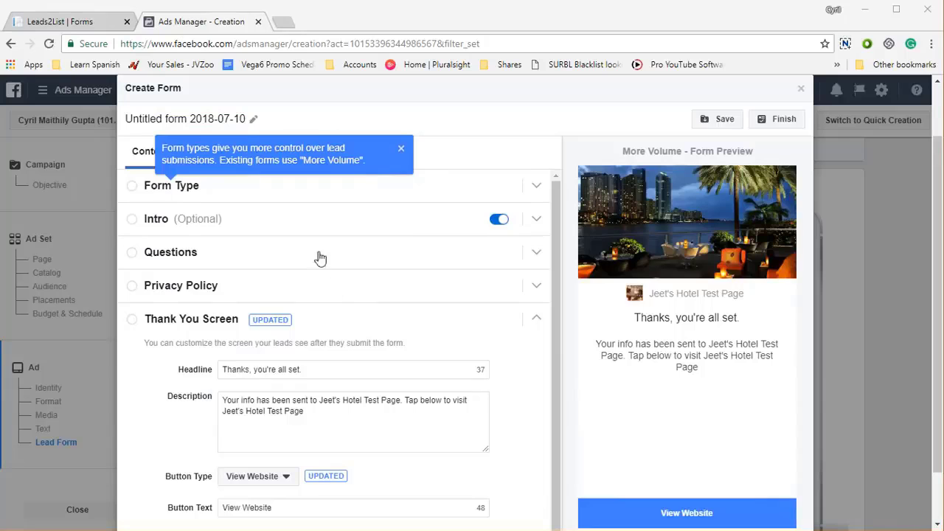
{"action": "left_click", "coordinate": [320, 190]}
{"action": "left_click", "coordinate": [283, 281]}
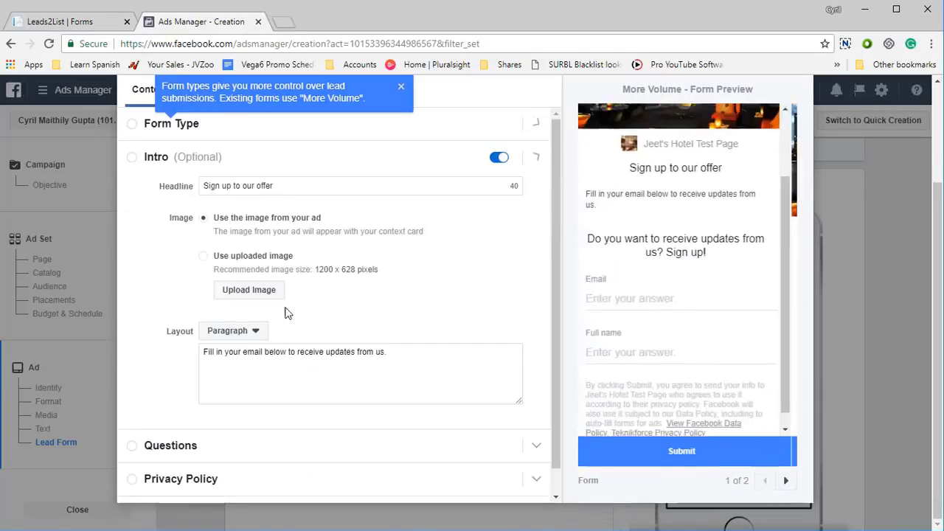
{"action": "left_click", "coordinate": [263, 410]}
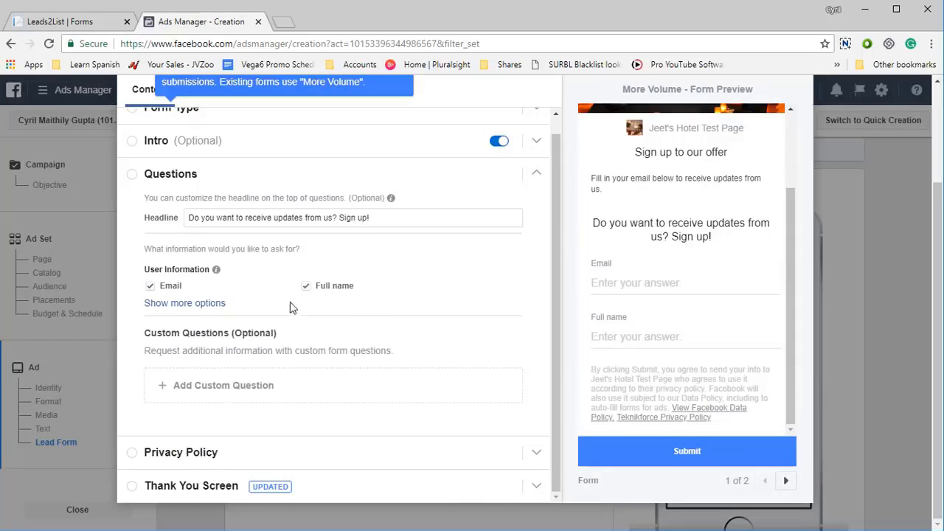
{"action": "left_click", "coordinate": [262, 463]}
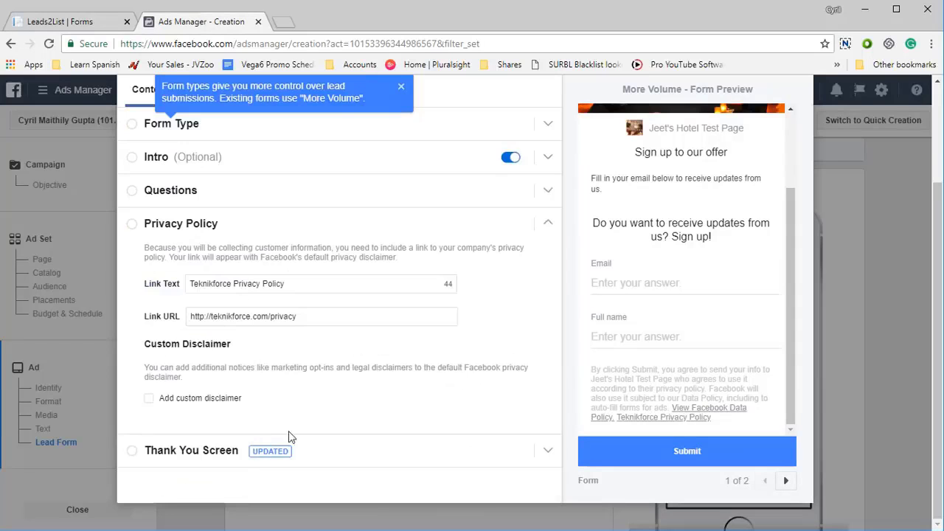
- Check the Thank You Screen settings and save the lead form for use in the ad
{"action": "left_click", "coordinate": [341, 453]}
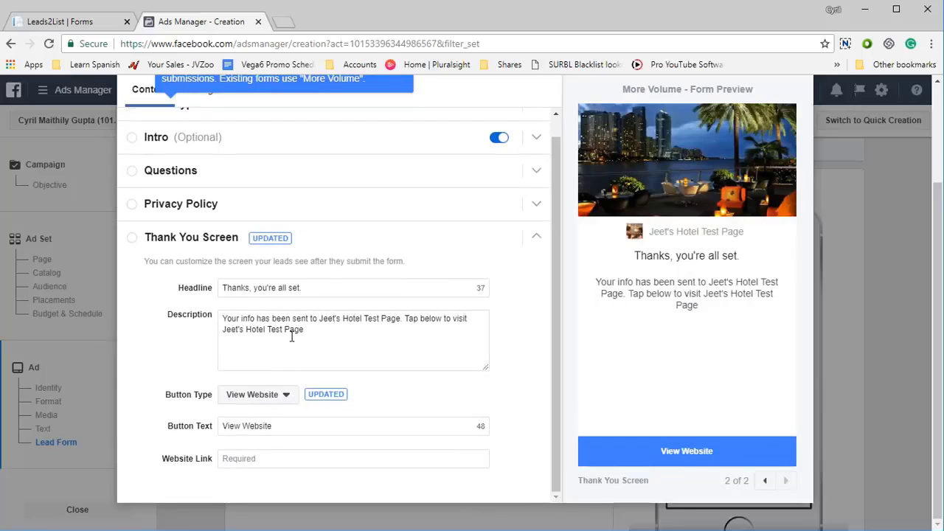
{"action": "scroll", "coordinate": [483, 318], "scroll_direction": "up", "scroll_amount": 1}
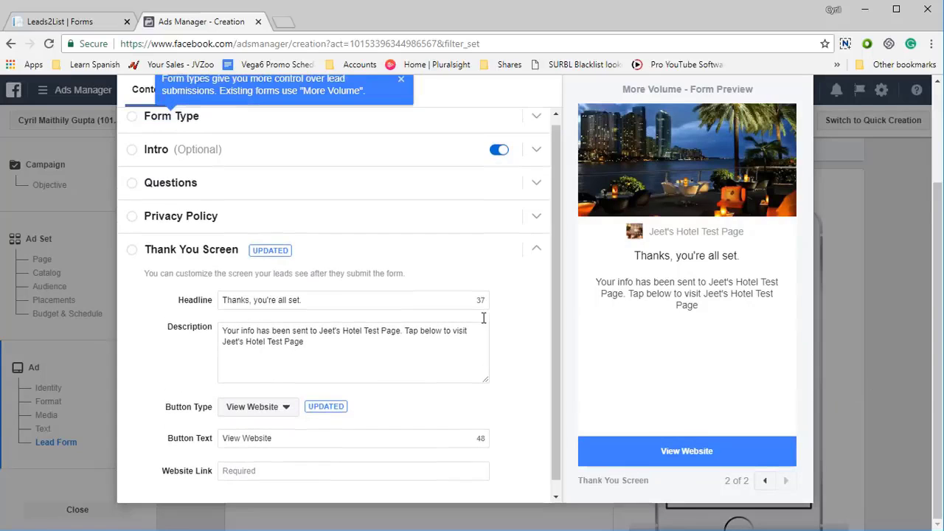
{"action": "scroll", "coordinate": [504, 337], "scroll_direction": "down", "scroll_amount": 1}
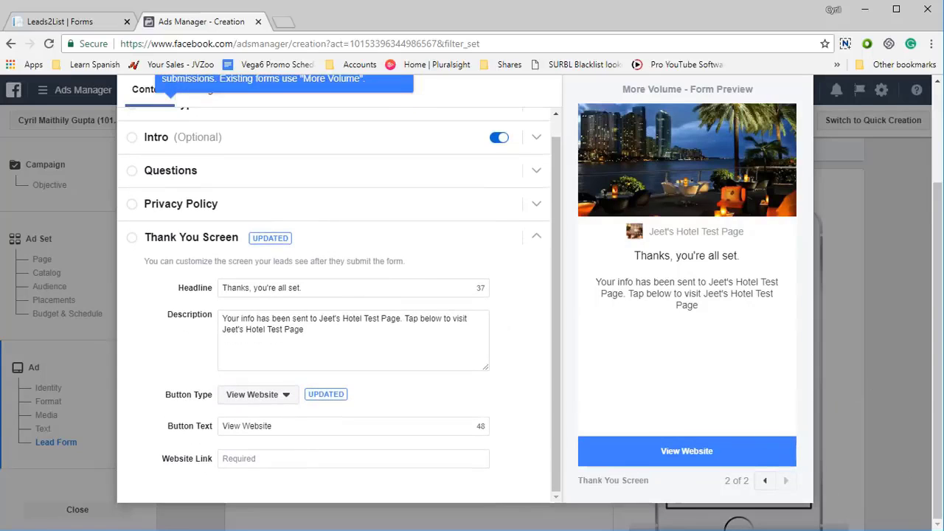
{"action": "scroll", "coordinate": [717, 148], "scroll_direction": "up", "scroll_amount": 1}
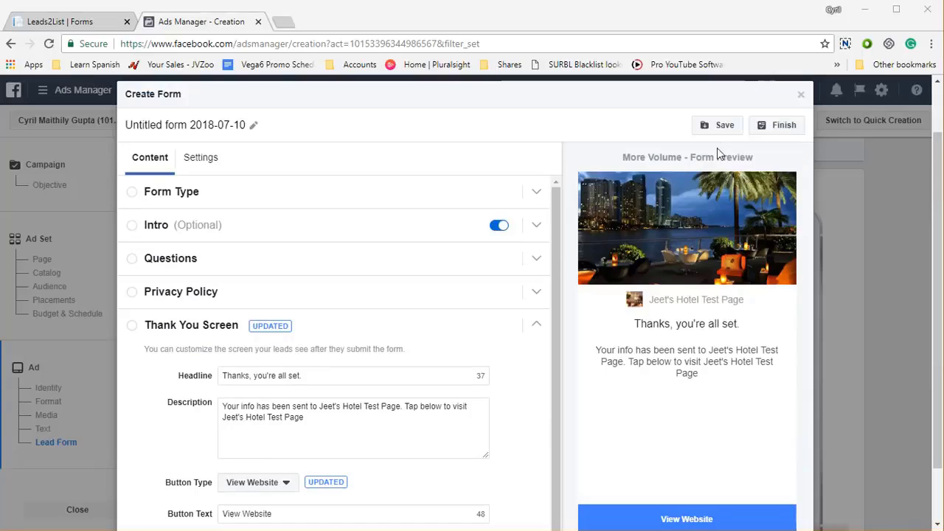
{"action": "left_click", "coordinate": [717, 125]}
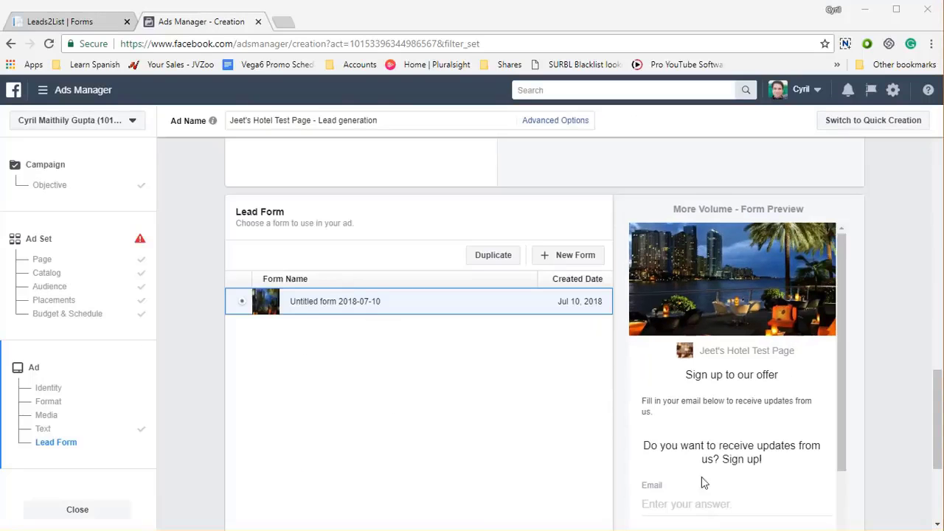
- Switch to Leads2List and list the lead ad forms available on Jeet's Hotel Test Page for adding
{"action": "left_click", "coordinate": [93, 22]}
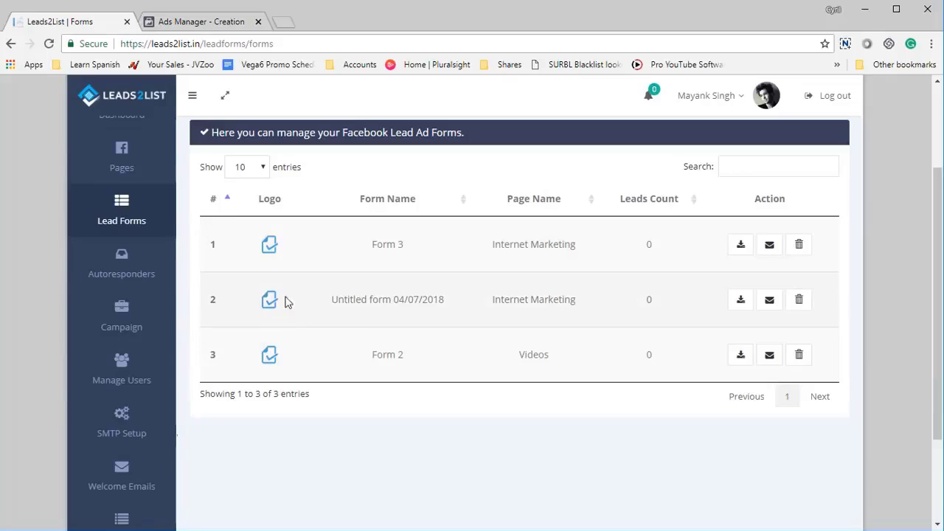
{"action": "scroll", "coordinate": [413, 381], "scroll_direction": "up", "scroll_amount": 2}
{"action": "left_click", "coordinate": [248, 215]}
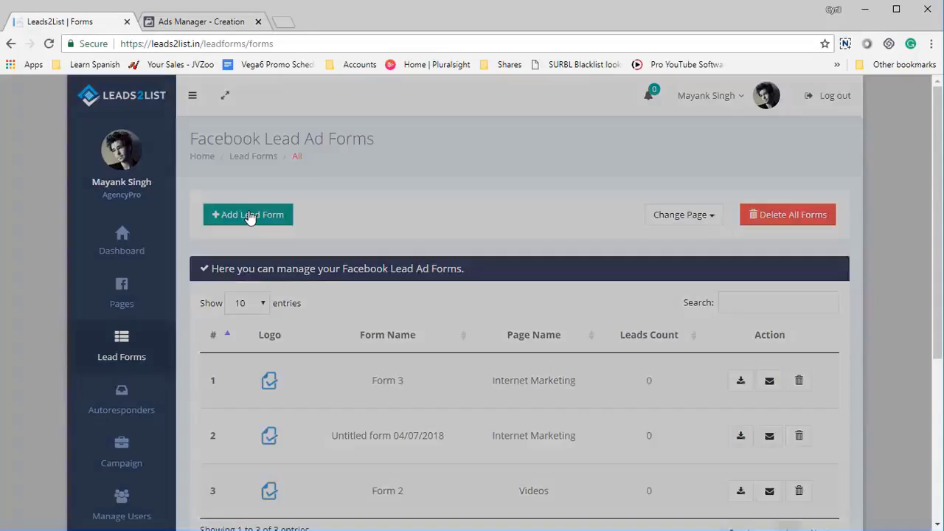
{"action": "left_click", "coordinate": [523, 168]}
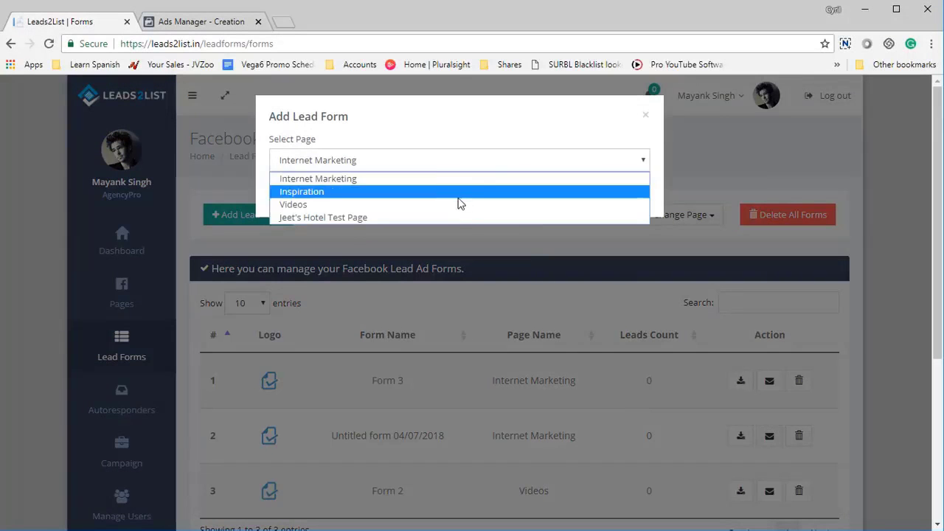
{"action": "left_click", "coordinate": [458, 217]}
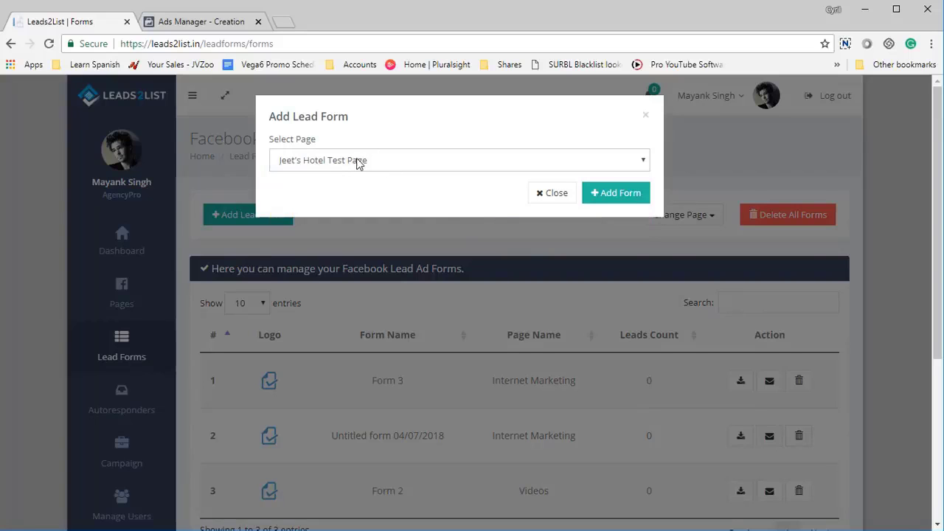
{"action": "left_click", "coordinate": [199, 22]}
{"action": "left_click", "coordinate": [103, 21]}
{"action": "left_click", "coordinate": [607, 197]}
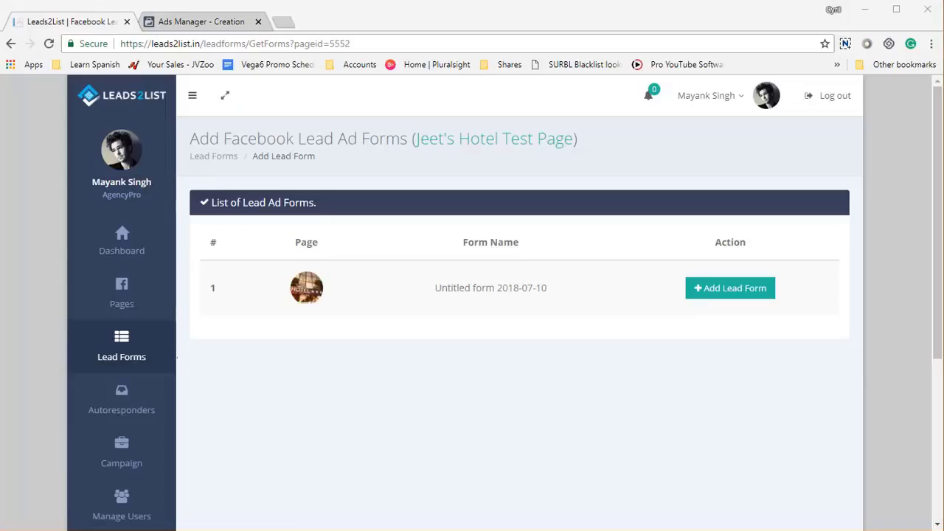
- Add the lead form Untitled form 2018-07-10 and check its entry in the list of Facebook Lead Ad Forms
{"action": "left_click_drag", "start_coordinate": [433, 289], "coordinate": [552, 302]}
{"action": "left_click", "coordinate": [733, 292]}
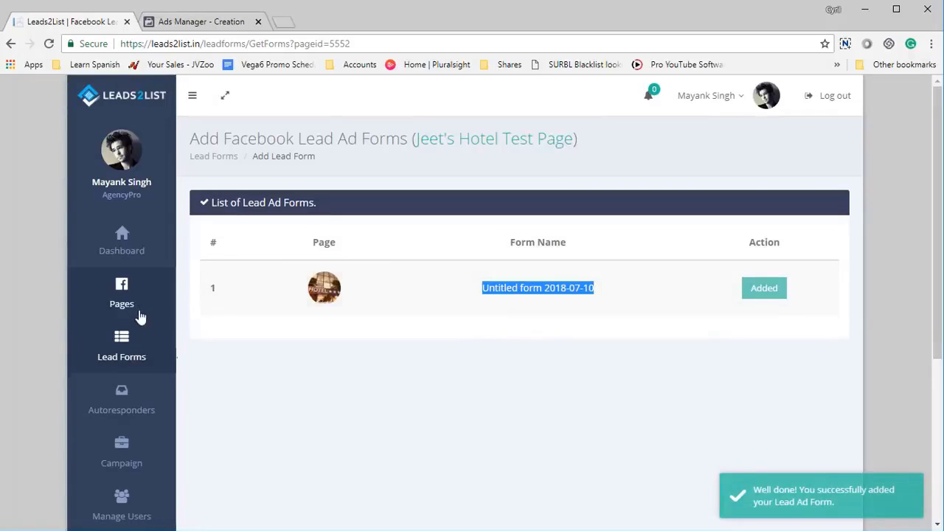
{"action": "left_click", "coordinate": [127, 355]}
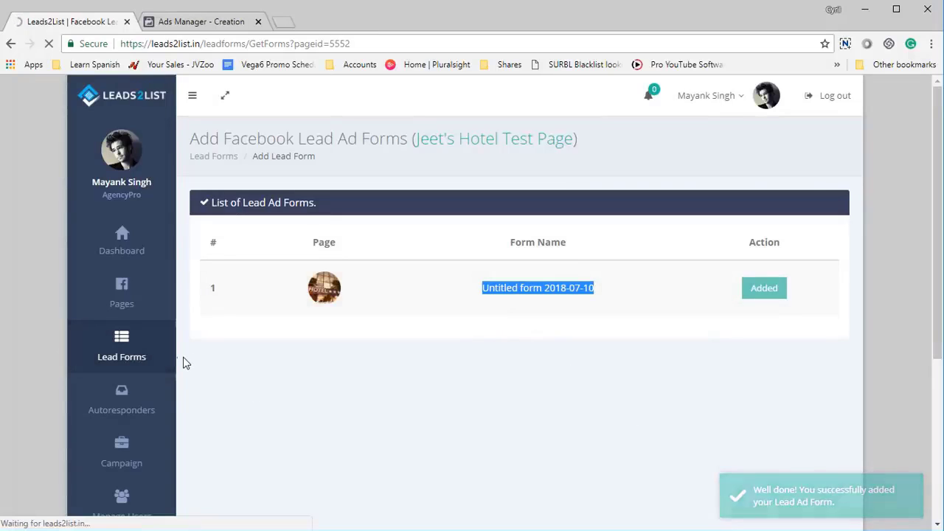
{"action": "scroll", "coordinate": [263, 369], "scroll_direction": "down", "scroll_amount": 4}
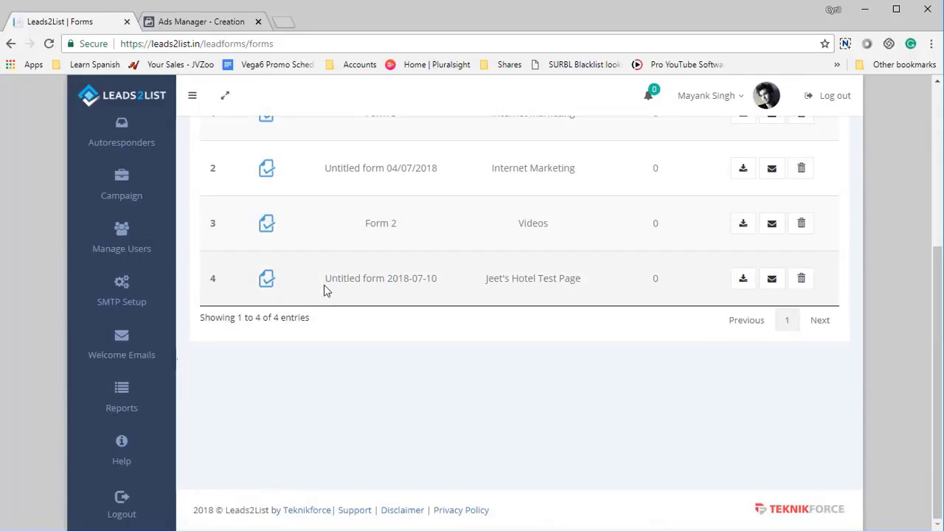
{"action": "left_click_drag", "start_coordinate": [325, 280], "coordinate": [445, 302]}
{"action": "left_click_drag", "start_coordinate": [485, 279], "coordinate": [583, 292]}
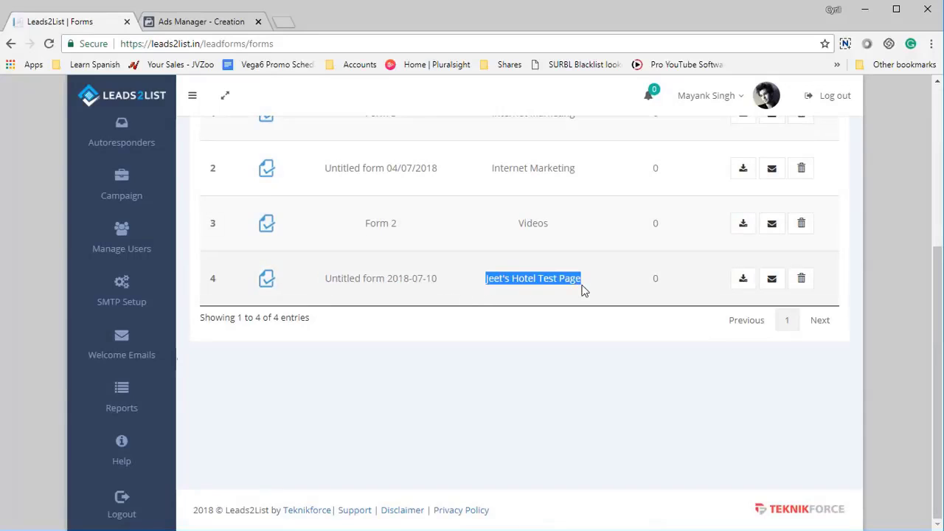
{"action": "left_click", "coordinate": [583, 291]}
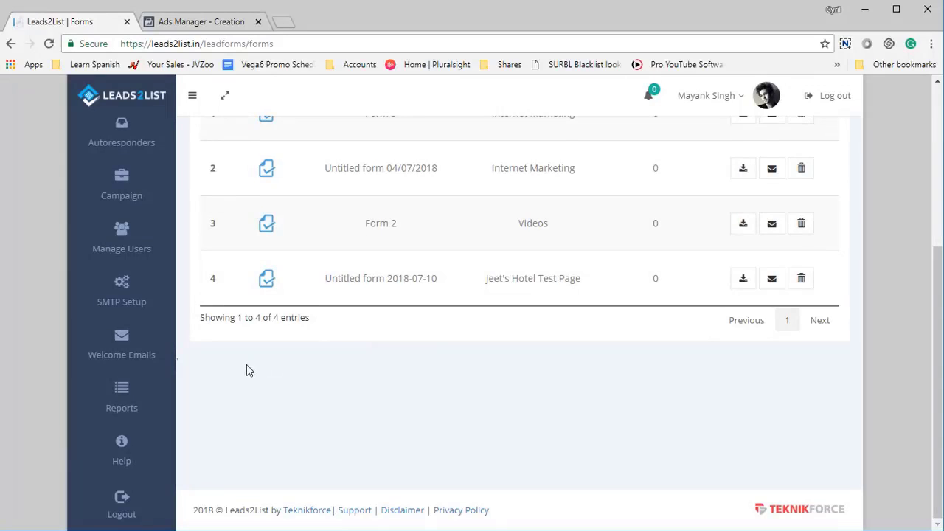
- Look at the connected MailChimp account on the Autoresponders page
{"action": "scroll", "coordinate": [248, 368], "scroll_direction": "up", "scroll_amount": 1}
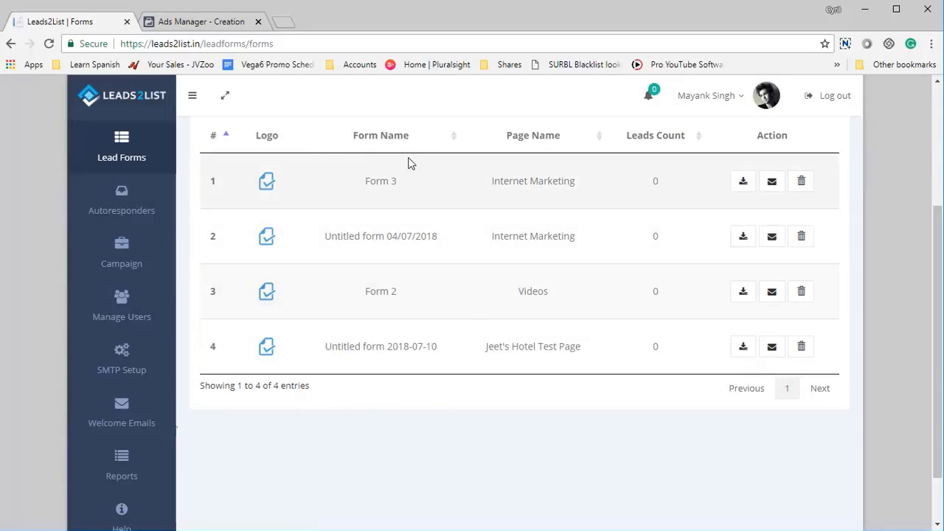
{"action": "left_click", "coordinate": [124, 212]}
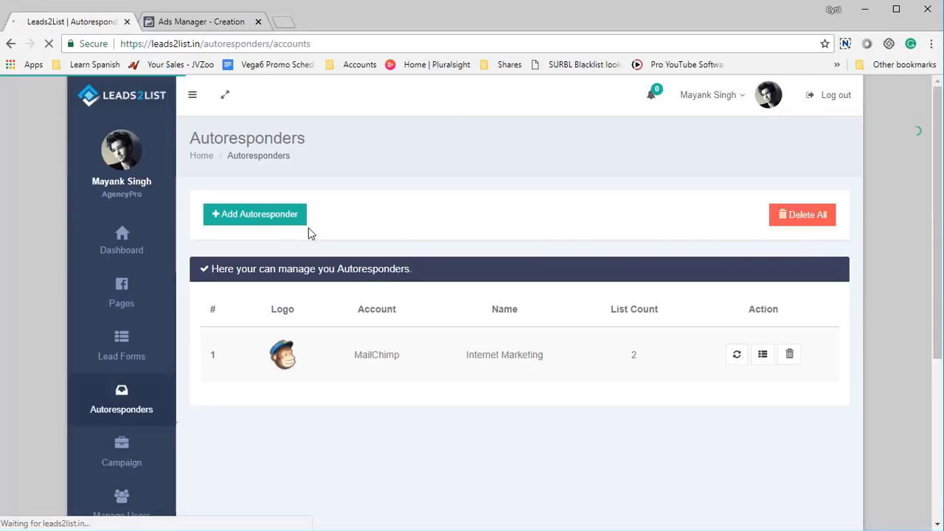
{"action": "scroll", "coordinate": [317, 332], "scroll_direction": "down", "scroll_amount": 3}
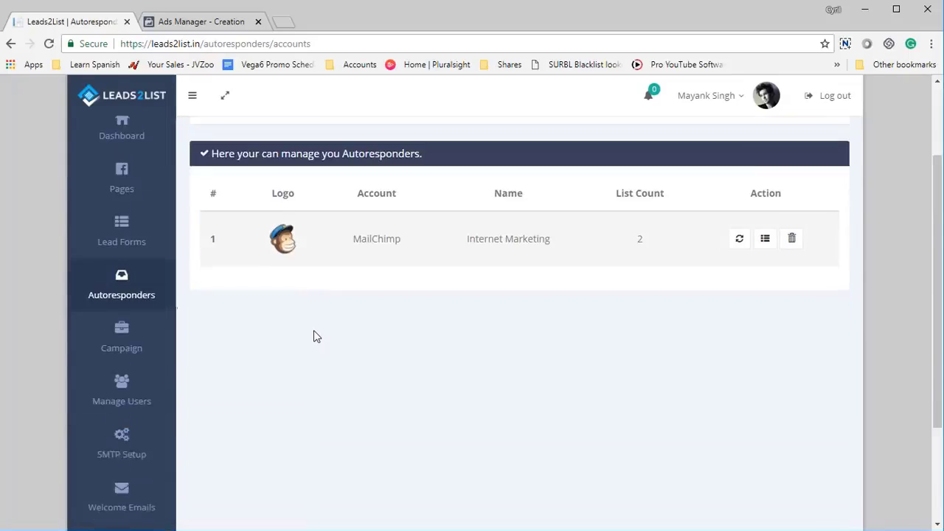
{"action": "scroll", "coordinate": [312, 337], "scroll_direction": "up", "scroll_amount": 2}
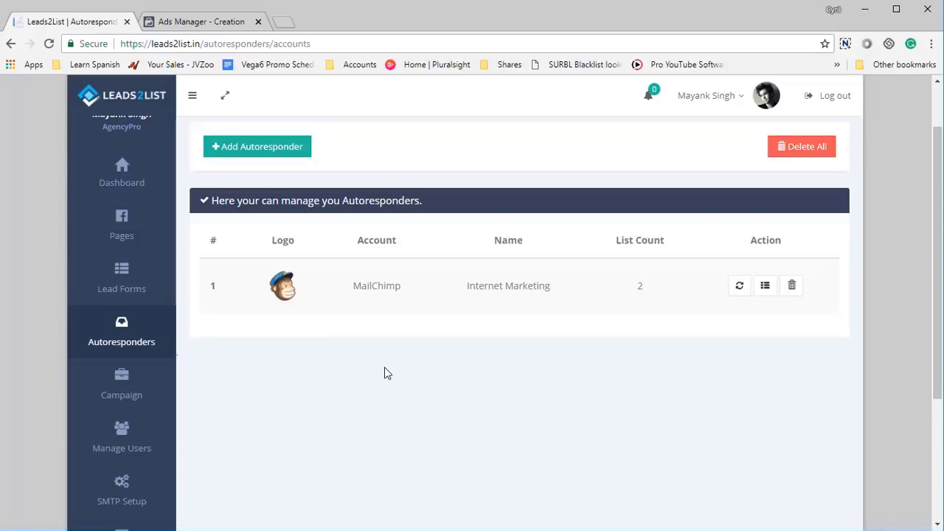
{"action": "scroll", "coordinate": [236, 417], "scroll_direction": "down", "scroll_amount": 1}
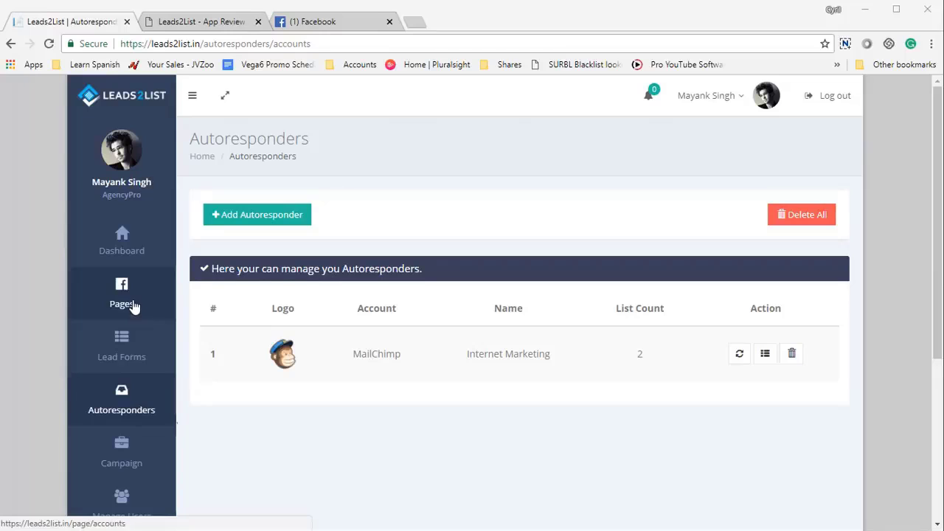
- Start a new campaign and name it My Campaign
{"action": "left_click", "coordinate": [170, 447]}
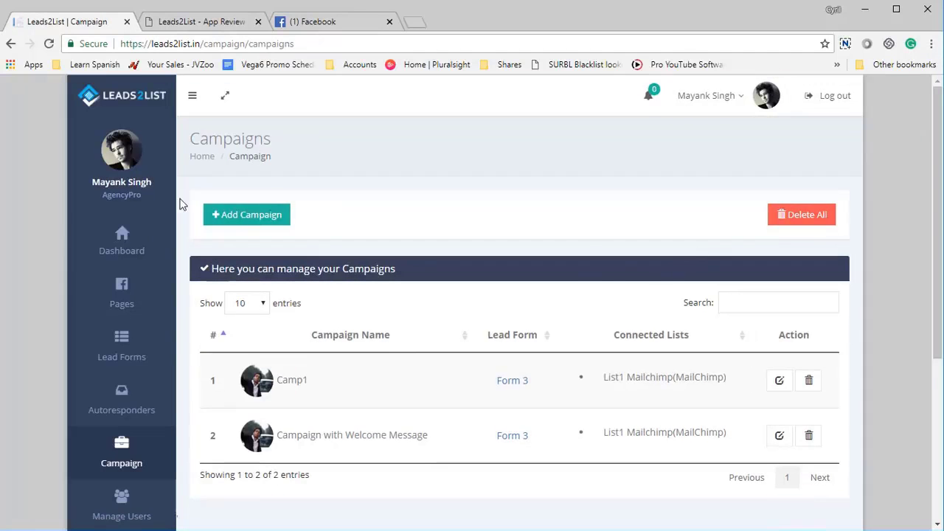
{"action": "left_click", "coordinate": [237, 214]}
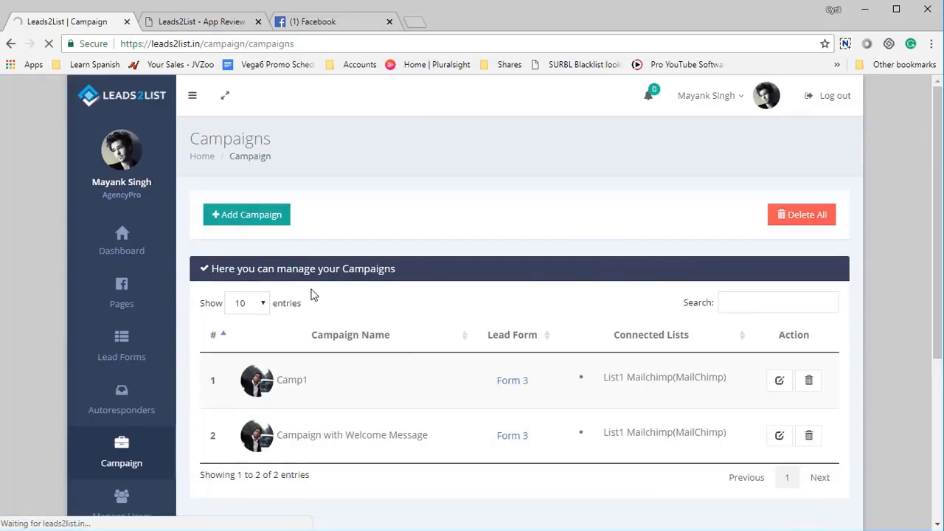
{"action": "left_click", "coordinate": [383, 258]}
{"action": "type", "text": "M"}
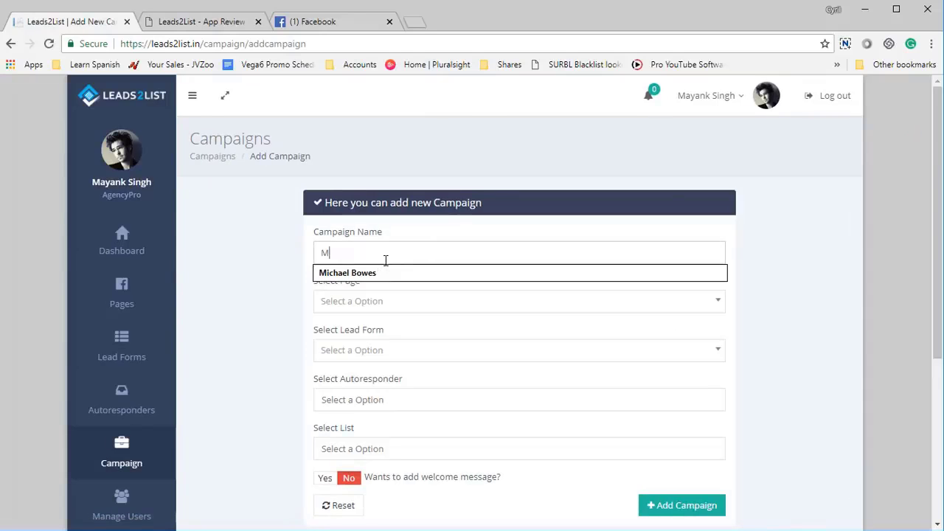
{"action": "type", "text": "y Campagi"}
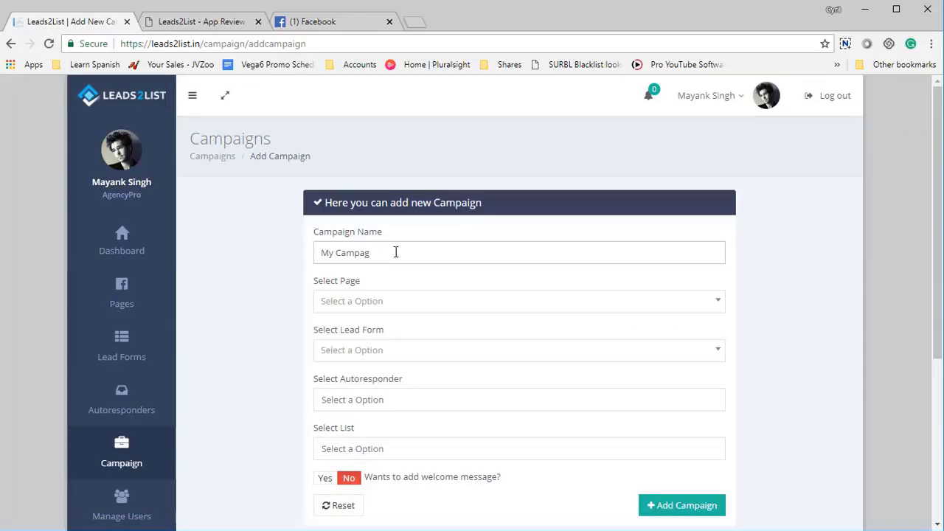
{"action": "key", "text": "BackSpace"}
{"action": "type", "text": "ign"}
- Assign Jeet's Hotel Test Page and its lead form Untitled form 2018-07-10 to the campaign
{"action": "left_click", "coordinate": [587, 301]}
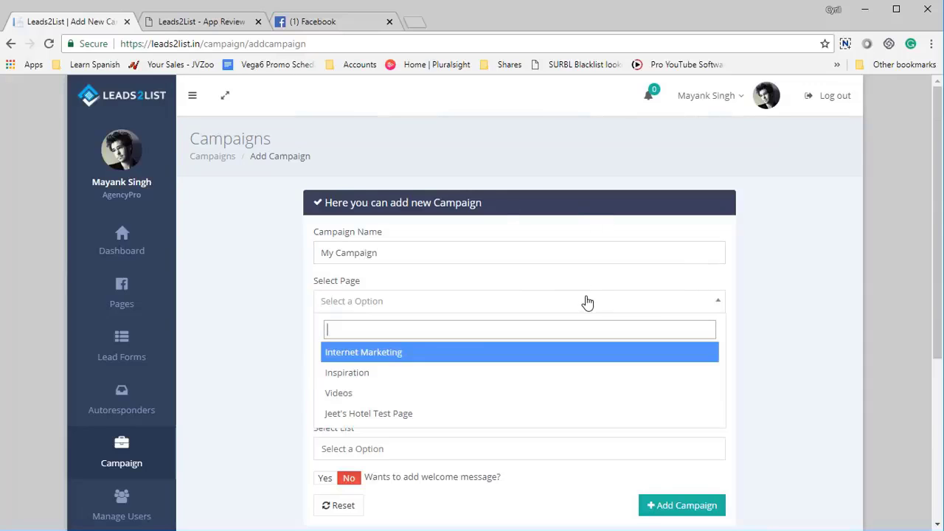
{"action": "left_click", "coordinate": [423, 411]}
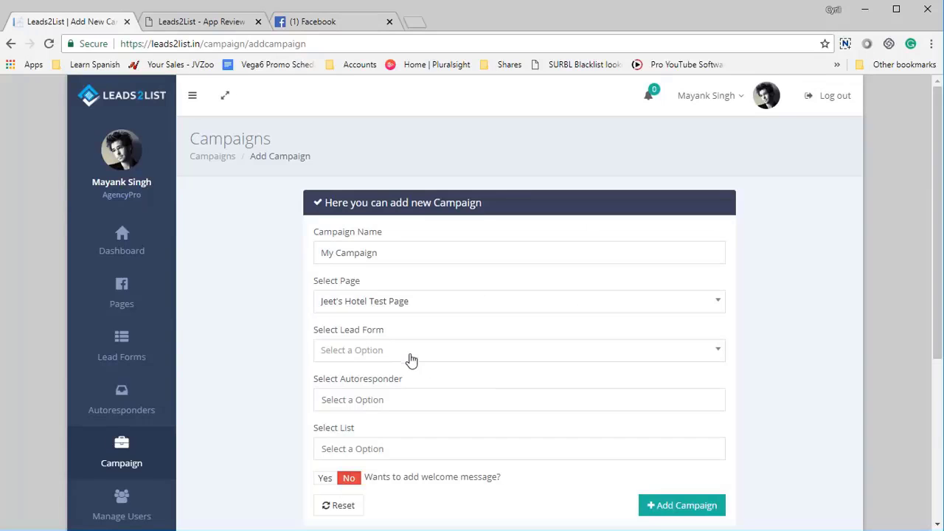
{"action": "scroll", "coordinate": [410, 359], "scroll_direction": "down", "scroll_amount": 1}
{"action": "left_click", "coordinate": [411, 288]}
{"action": "left_click", "coordinate": [381, 332]}
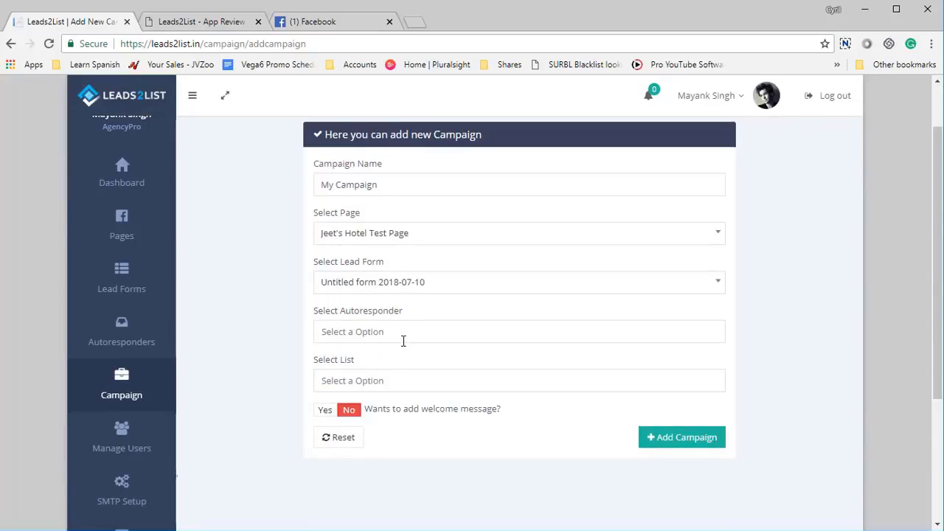
- Set the campaign's autoresponder to MailChimp and its list to List1 Mailchimp(MailChimp)
{"action": "left_click", "coordinate": [403, 335]}
{"action": "left_click", "coordinate": [398, 361]}
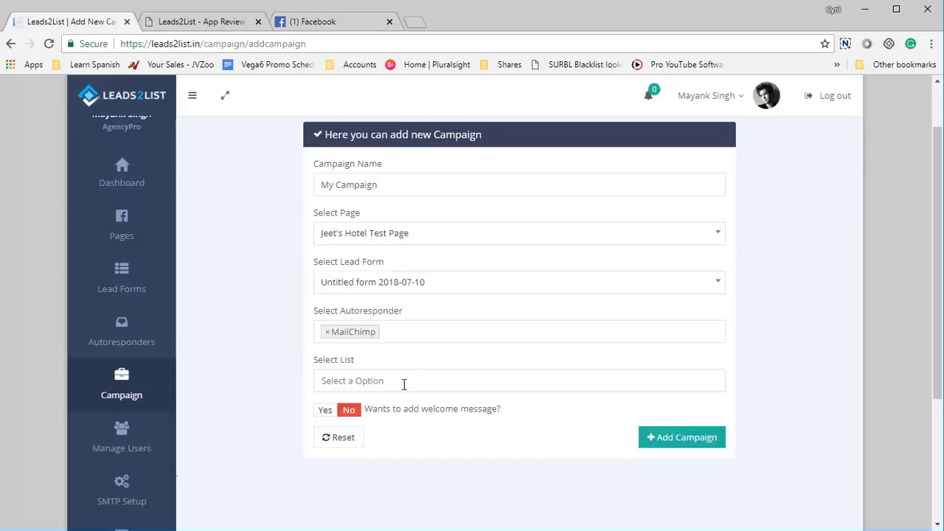
{"action": "left_click", "coordinate": [405, 381]}
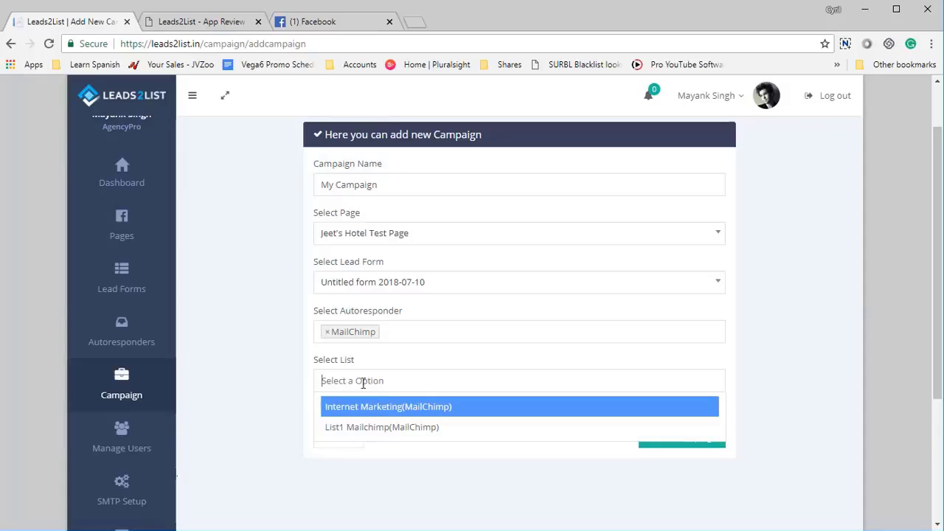
{"action": "left_click", "coordinate": [385, 427]}
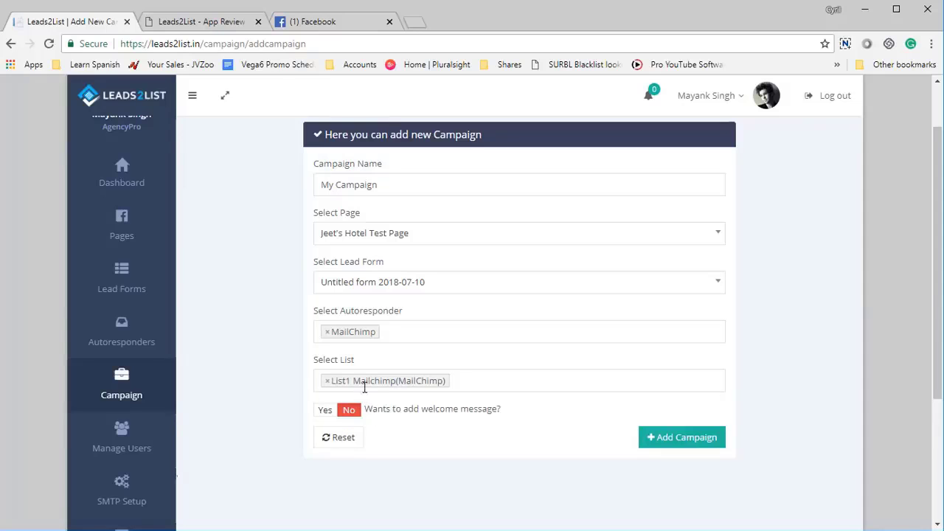
- Try the campaign's welcome message option and look at the available email templates
{"action": "left_click", "coordinate": [332, 416]}
{"action": "scroll", "coordinate": [353, 424], "scroll_direction": "down", "scroll_amount": 2}
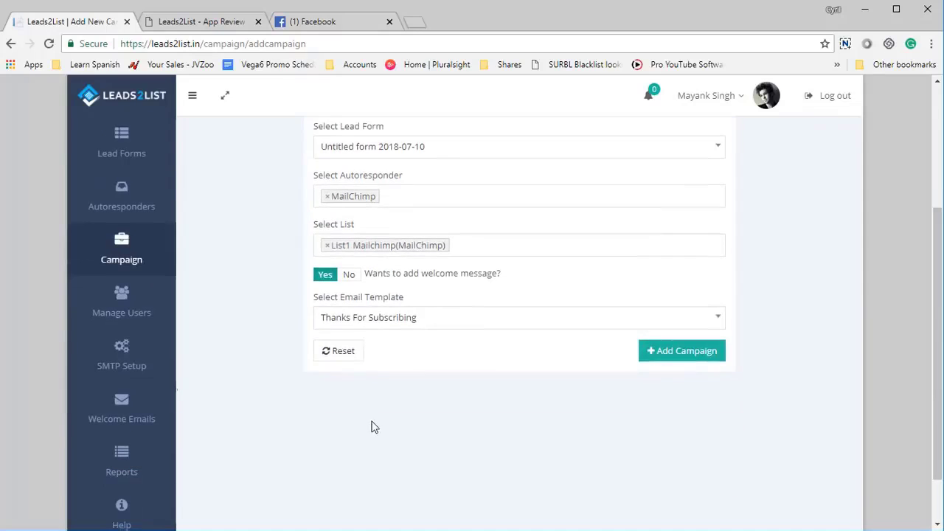
{"action": "left_click", "coordinate": [404, 324]}
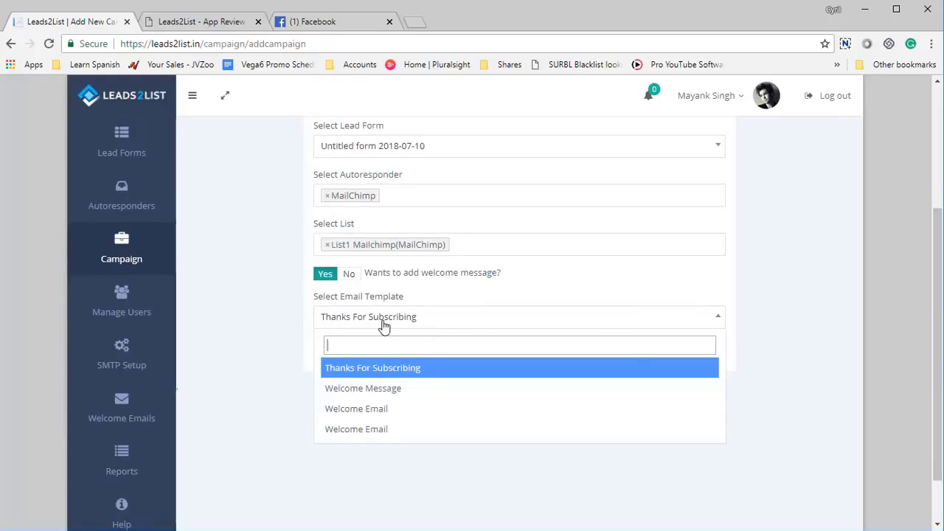
{"action": "left_click", "coordinate": [369, 318]}
{"action": "left_click", "coordinate": [351, 274]}
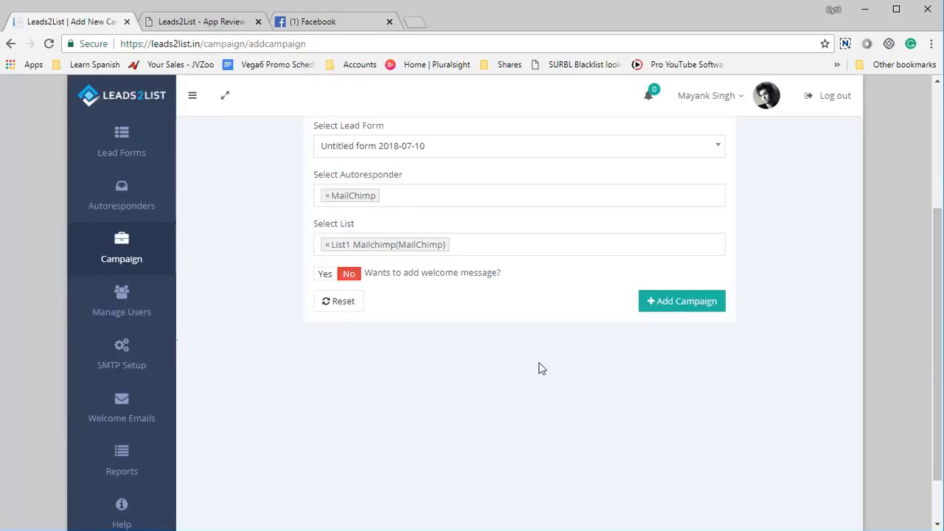
- Save the new campaign and check the My Campaign entry in the campaign list
{"action": "left_click", "coordinate": [686, 301]}
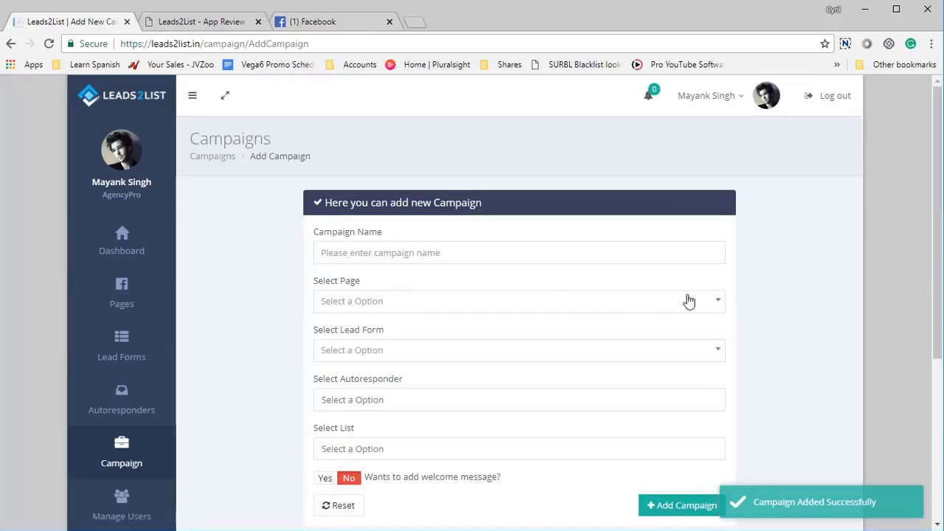
{"action": "scroll", "coordinate": [194, 363], "scroll_direction": "down", "scroll_amount": 1}
{"action": "left_click", "coordinate": [147, 395]}
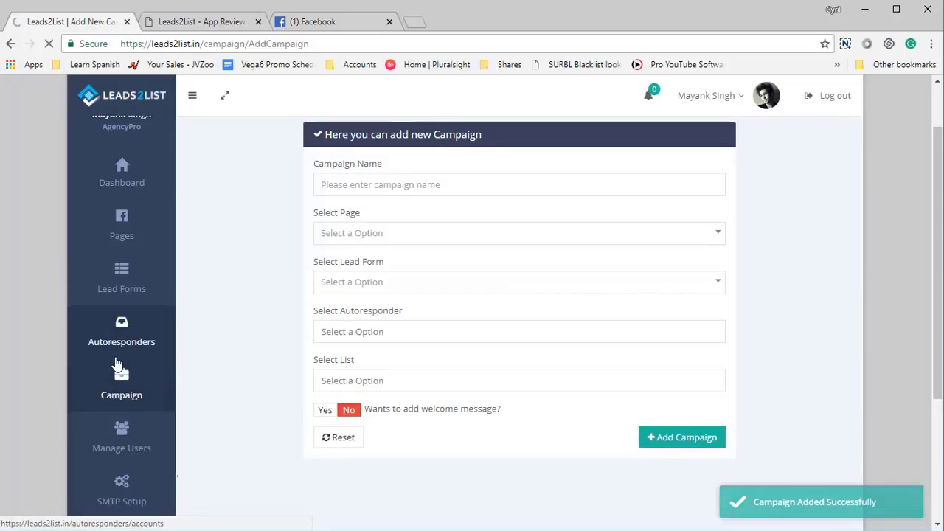
{"action": "scroll", "coordinate": [421, 320], "scroll_direction": "down", "scroll_amount": 3}
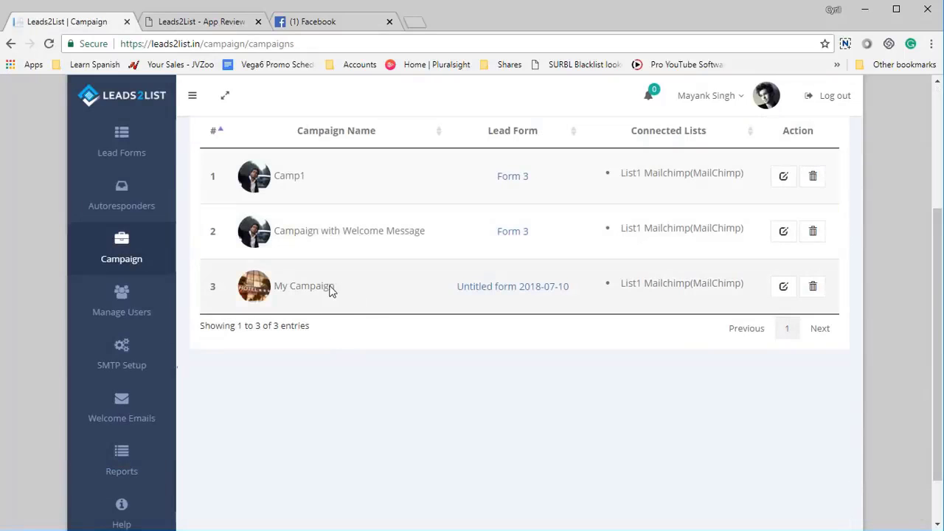
{"action": "left_click_drag", "start_coordinate": [296, 286], "coordinate": [373, 315]}
{"action": "left_click", "coordinate": [369, 314]}
{"action": "scroll", "coordinate": [130, 143], "scroll_direction": "up", "scroll_amount": 2}
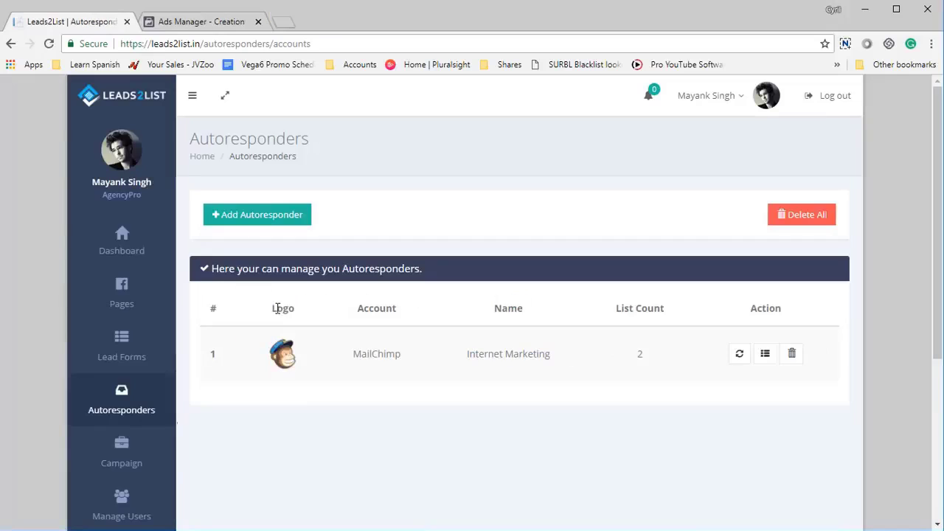
- Switch to Notepad with a blank document
{"action": "scroll", "coordinate": [275, 311], "scroll_direction": "down", "scroll_amount": 1}
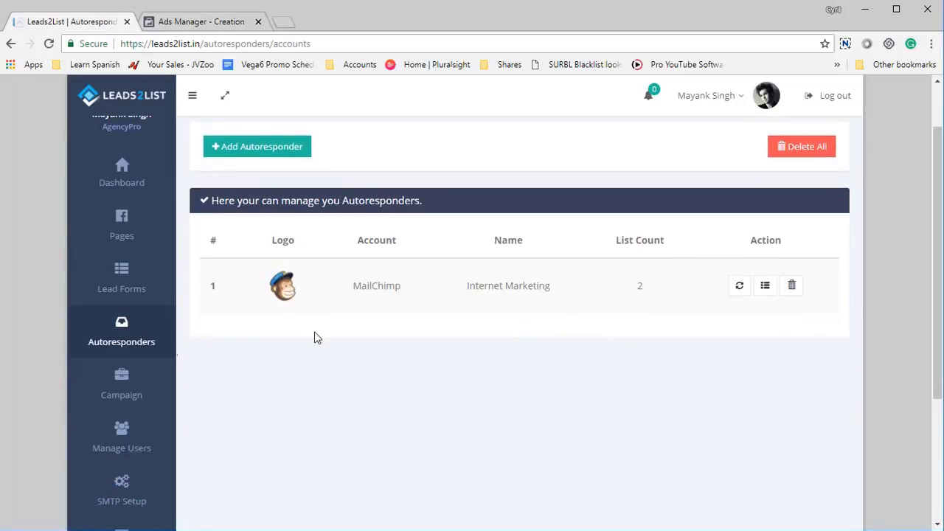
{"action": "key", "text": "super"}
{"action": "type", "text": "notepad"}
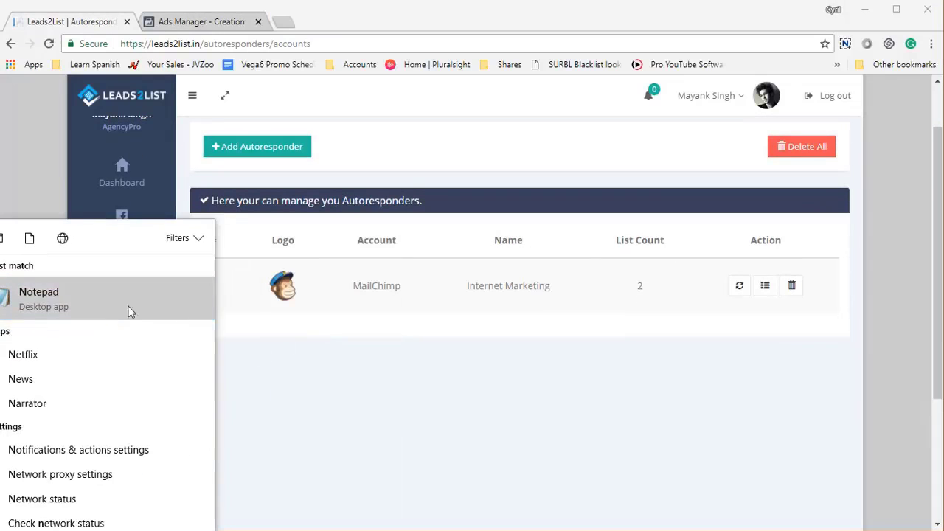
{"action": "left_click", "coordinate": [122, 259]}
- Write the line "Manage pages, publish_pages" in the note and minimise Notepad
{"action": "type", "text": "Manager pag"}
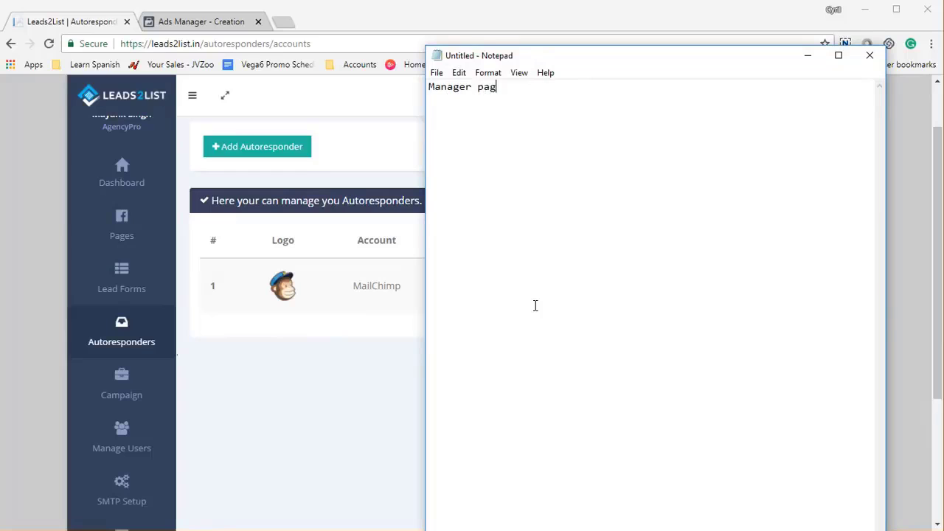
{"action": "key", "text": "BackSpace"}
{"action": "key", "text": "BackSpace"}
{"action": "key", "text": "BackSpace"}
{"action": "key", "text": "BackSpace"}
{"action": "key", "text": "BackSpace"}
{"action": "key", "text": "BackSpace"}
{"action": "type", "text": "p"}
{"action": "type", "text": "pages, ac"}
{"action": "key", "text": "BackSpace"}
{"action": "key", "text": "BackSpace"}
{"action": "type", "text": "up"}
{"action": "key", "text": "BackSpace"}
{"action": "key", "text": "BackSpace"}
{"action": "type", "text": "publla"}
{"action": "key", "text": "BackSpace"}
{"action": "key", "text": "BackSpace"}
{"action": "type", "text": "ish"}
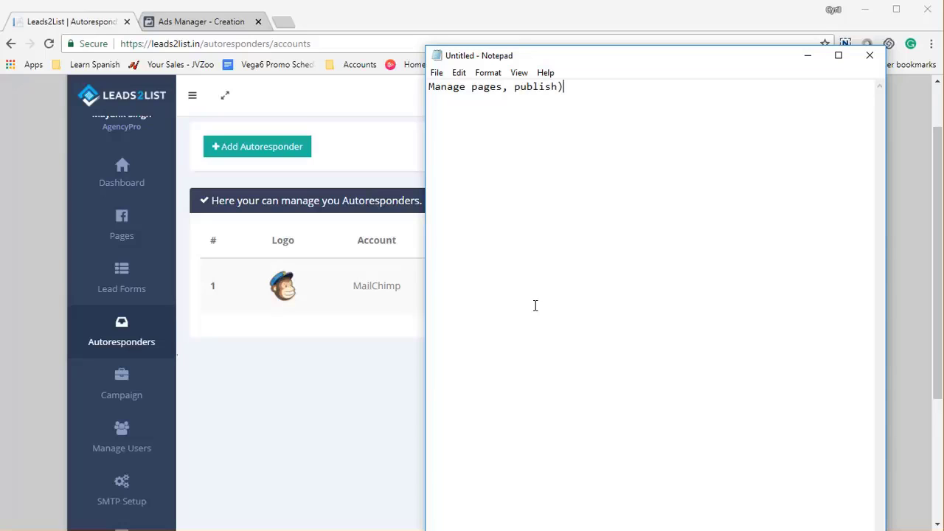
{"action": "type", "text": "_pages"}
{"action": "left_click_drag", "start_coordinate": [588, 100], "coordinate": [342, 93]}
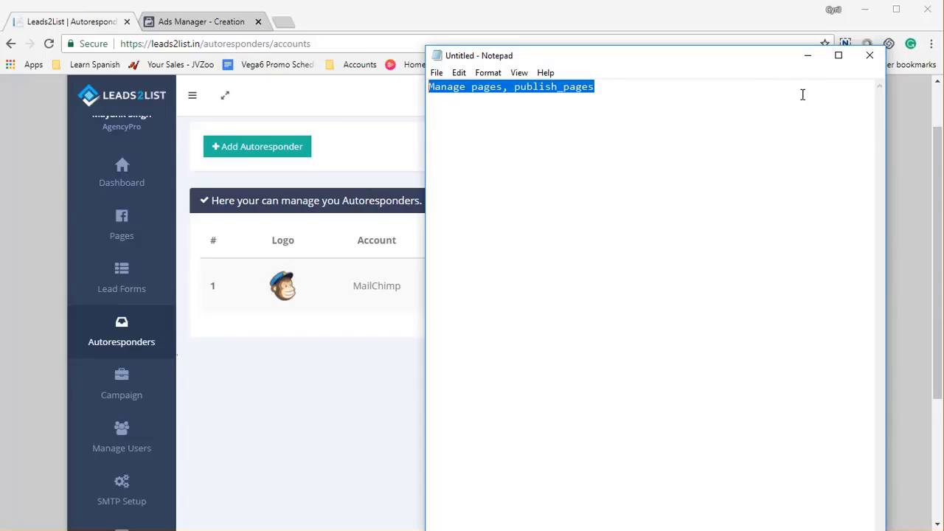
{"action": "left_click", "coordinate": [806, 59]}
{"action": "scroll", "coordinate": [200, 280], "scroll_direction": "down", "scroll_amount": 5}
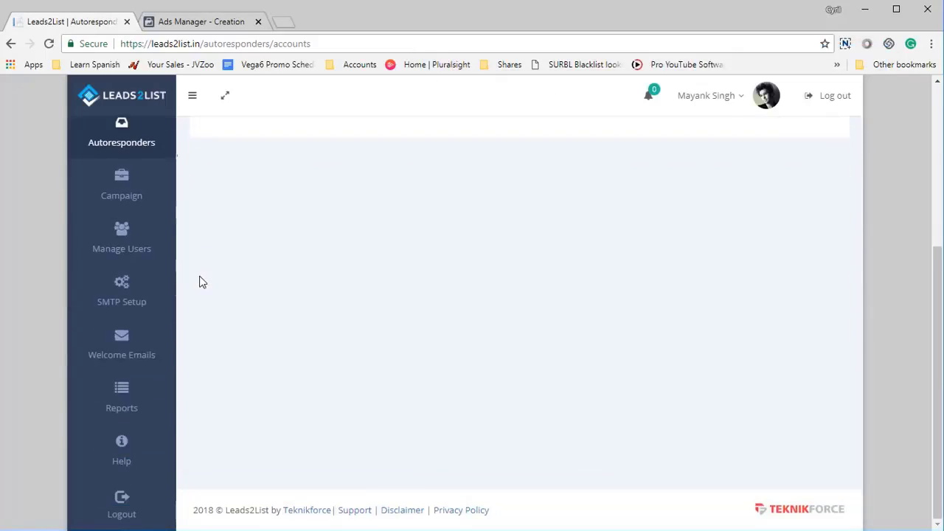
{"action": "scroll", "coordinate": [199, 281], "scroll_direction": "up", "scroll_amount": 6}
{"action": "scroll", "coordinate": [158, 288], "scroll_direction": "down", "scroll_amount": 5}
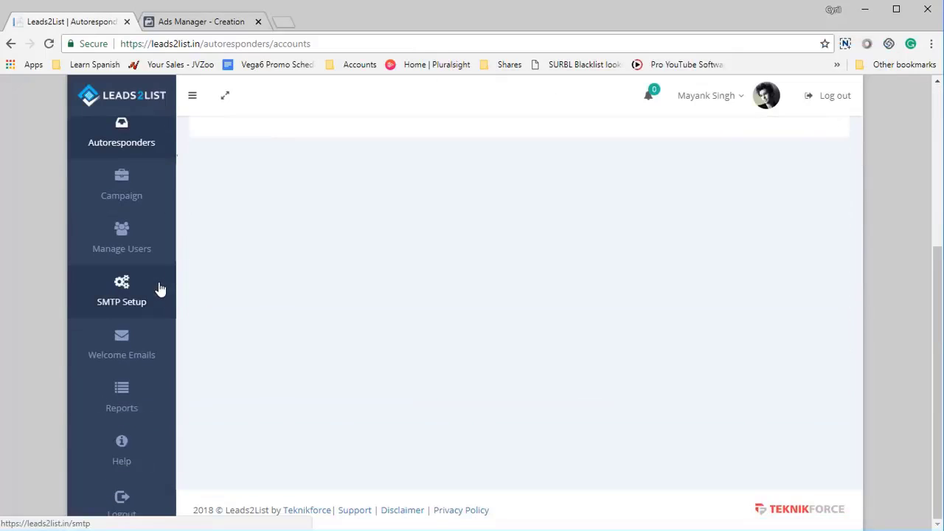